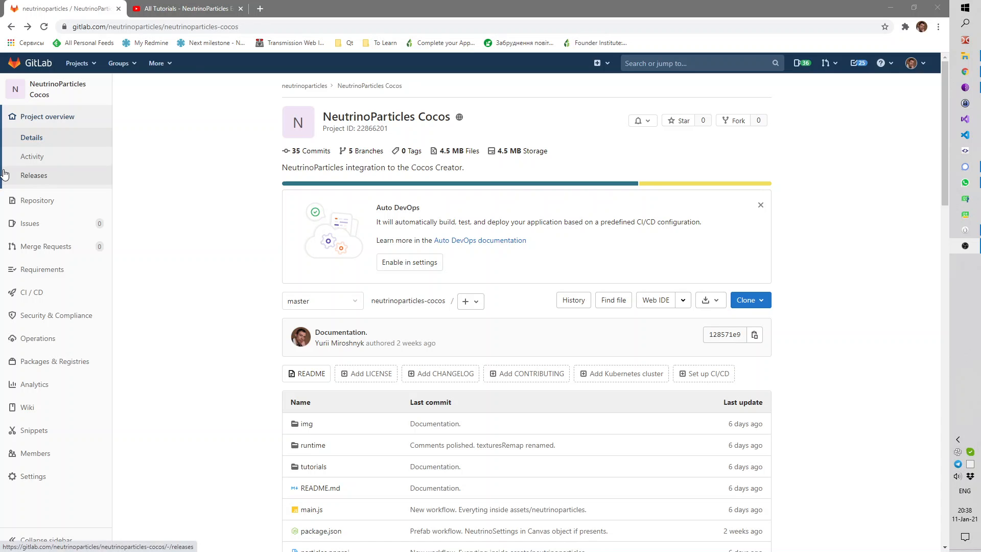
Go back from the YouTube tutorials playlist to the NeutrinoParticles homepage, and view it alongside the GitLab project page.
{"action": "left_click", "coordinate": [184, 8]}
{"action": "left_click", "coordinate": [12, 27]}
{"action": "left_click", "coordinate": [47, 10]}
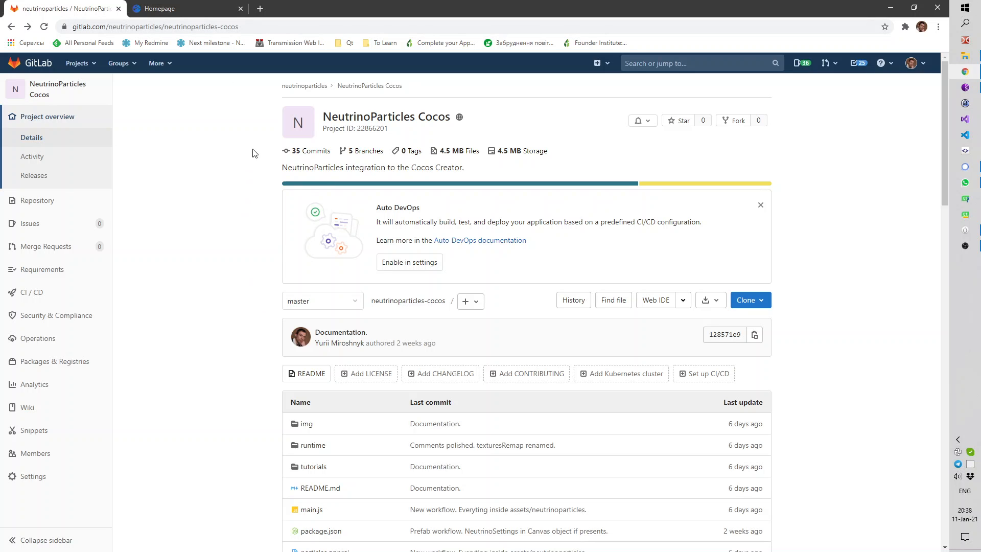
{"action": "left_click", "coordinate": [181, 9]}
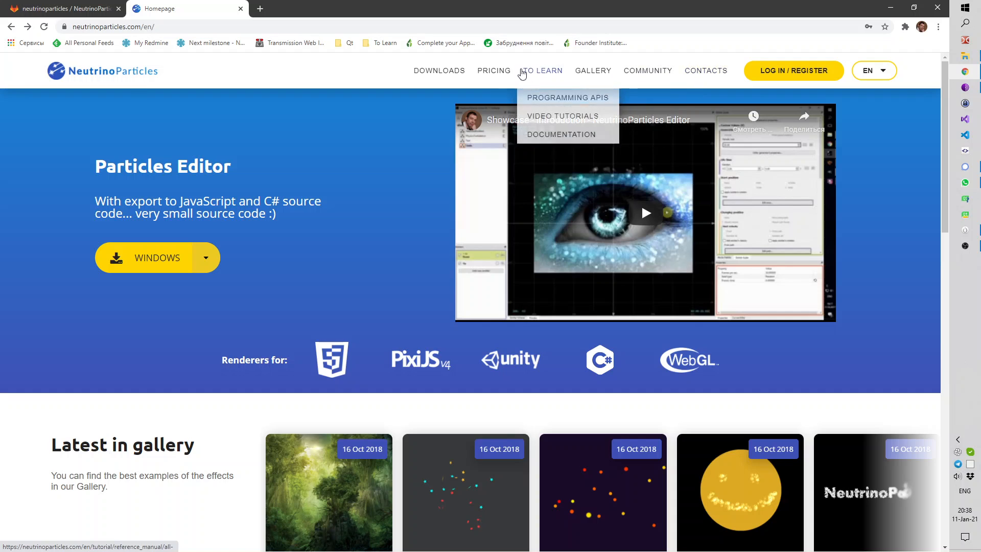
{"action": "left_click", "coordinate": [70, 13]}
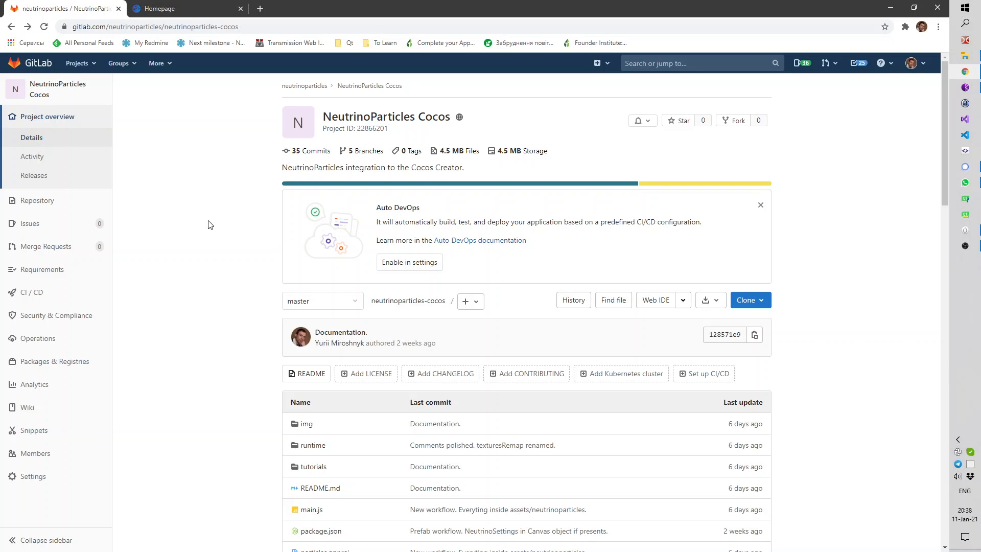
Read through the NeutrinoParticles Cocos README, from the file list to the Tutorials, Tips & Tricks and Contribution sections.
{"action": "scroll", "coordinate": [207, 243], "scroll_direction": "down", "scroll_amount": 3}
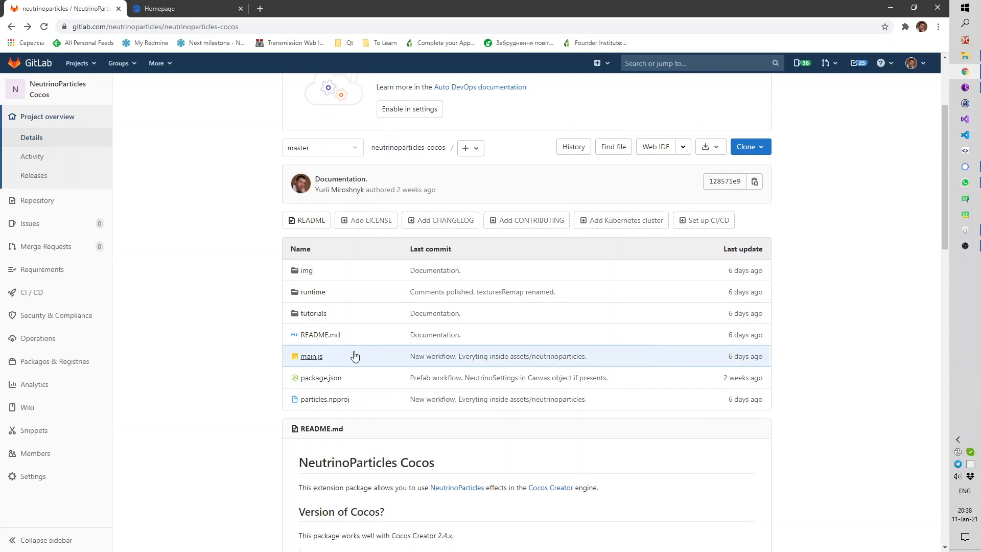
{"action": "scroll", "coordinate": [202, 327], "scroll_direction": "down", "scroll_amount": 6}
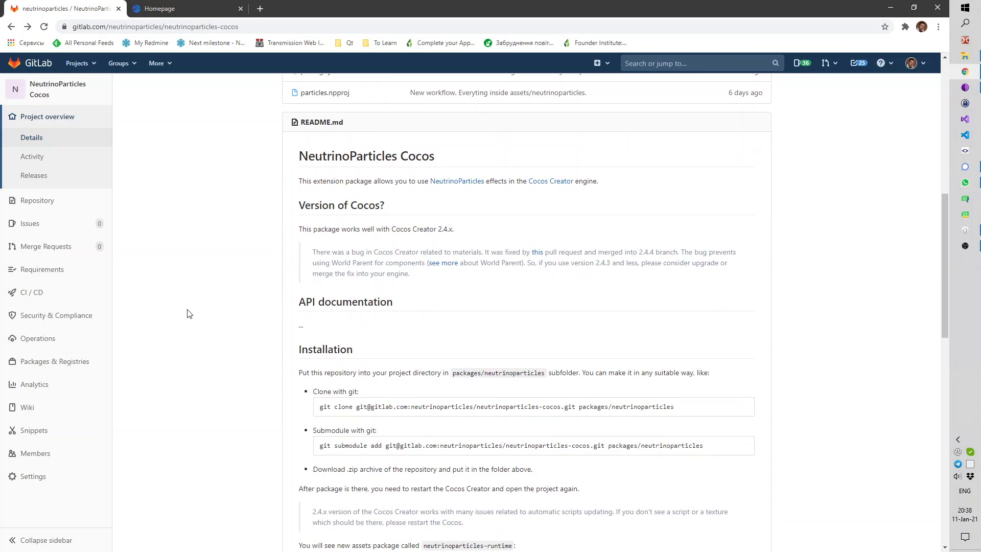
{"action": "scroll", "coordinate": [225, 316], "scroll_direction": "down", "scroll_amount": 3}
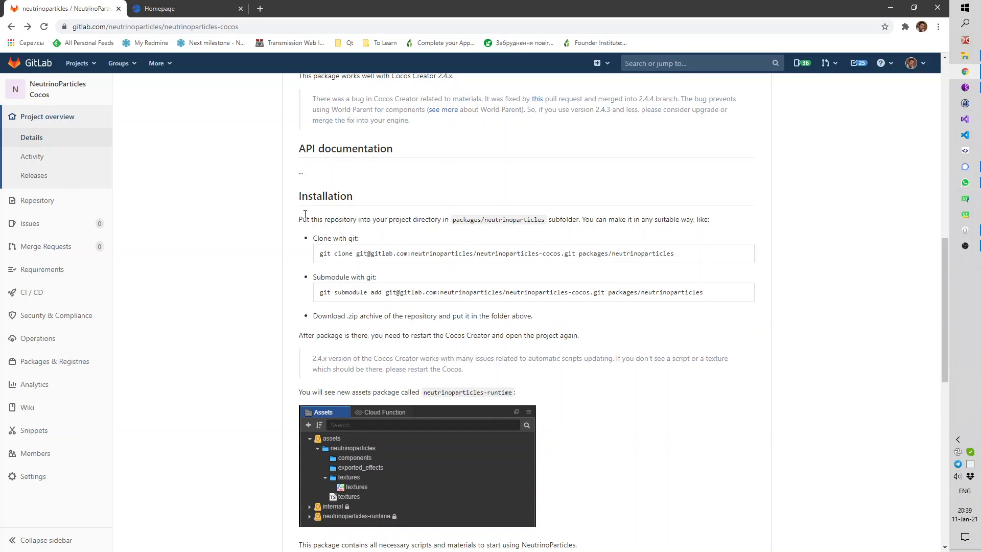
{"action": "scroll", "coordinate": [271, 156], "scroll_direction": "up", "scroll_amount": 2}
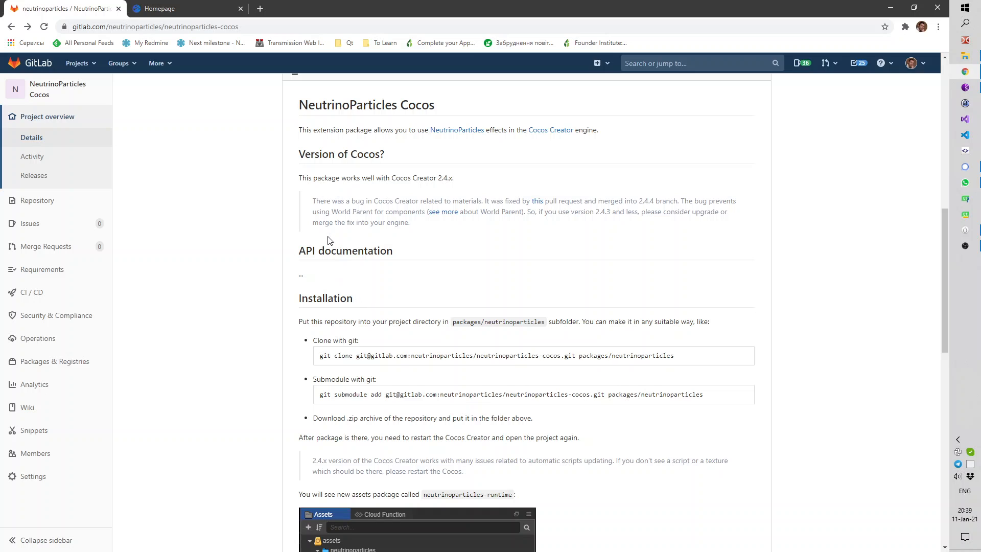
{"action": "scroll", "coordinate": [316, 302], "scroll_direction": "down", "scroll_amount": 4}
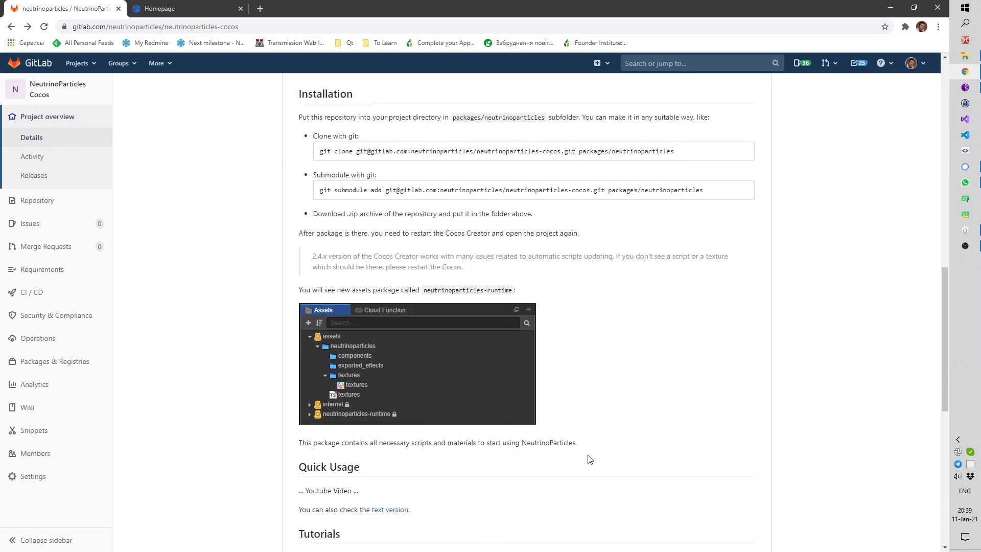
{"action": "scroll", "coordinate": [563, 429], "scroll_direction": "down", "scroll_amount": 2}
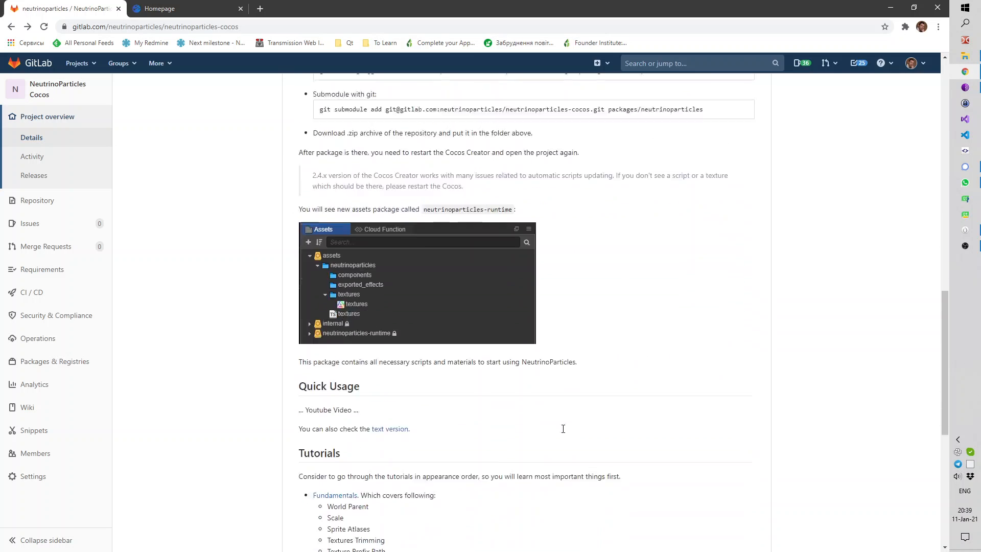
{"action": "scroll", "coordinate": [563, 428], "scroll_direction": "down", "scroll_amount": 4}
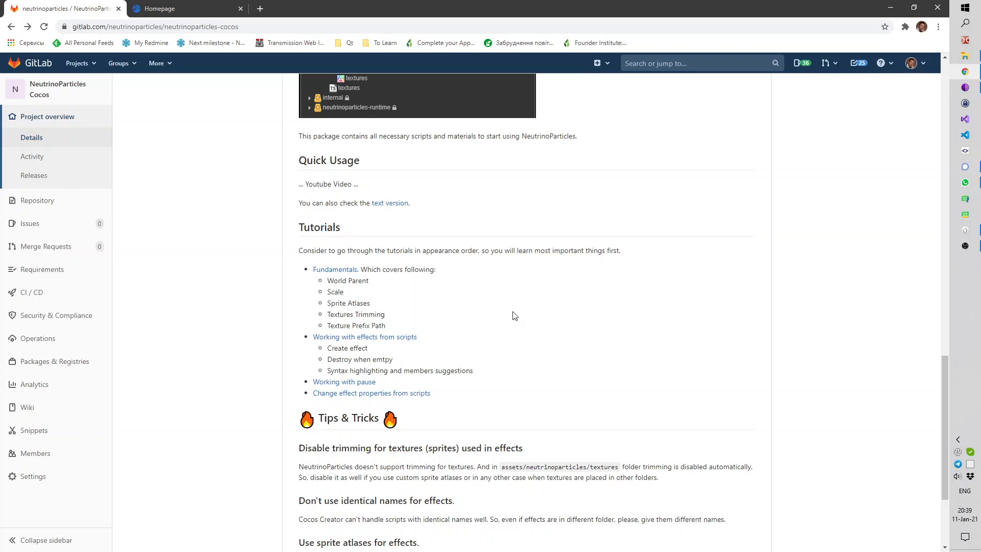
{"action": "scroll", "coordinate": [537, 324], "scroll_direction": "down", "scroll_amount": 3}
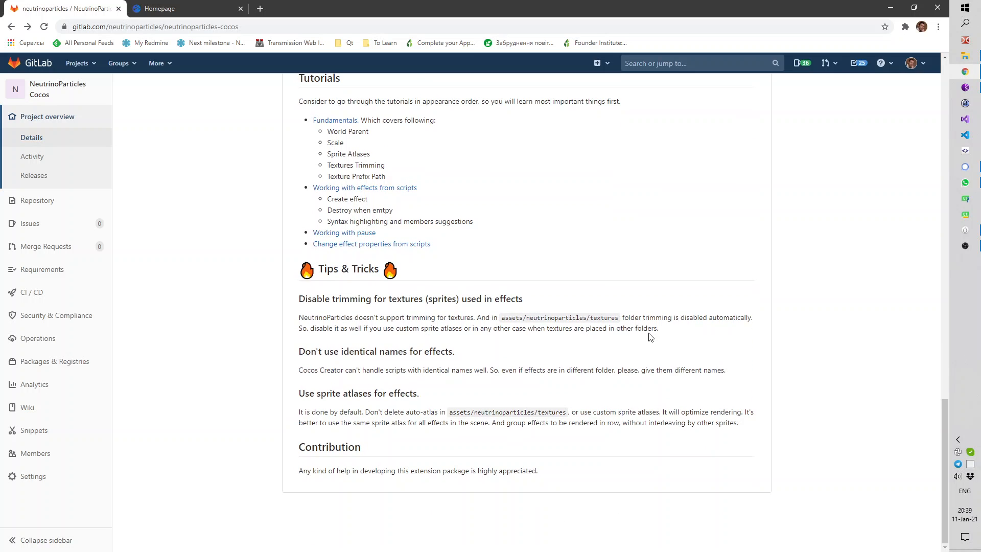
{"action": "scroll", "coordinate": [651, 336], "scroll_direction": "up", "scroll_amount": 2}
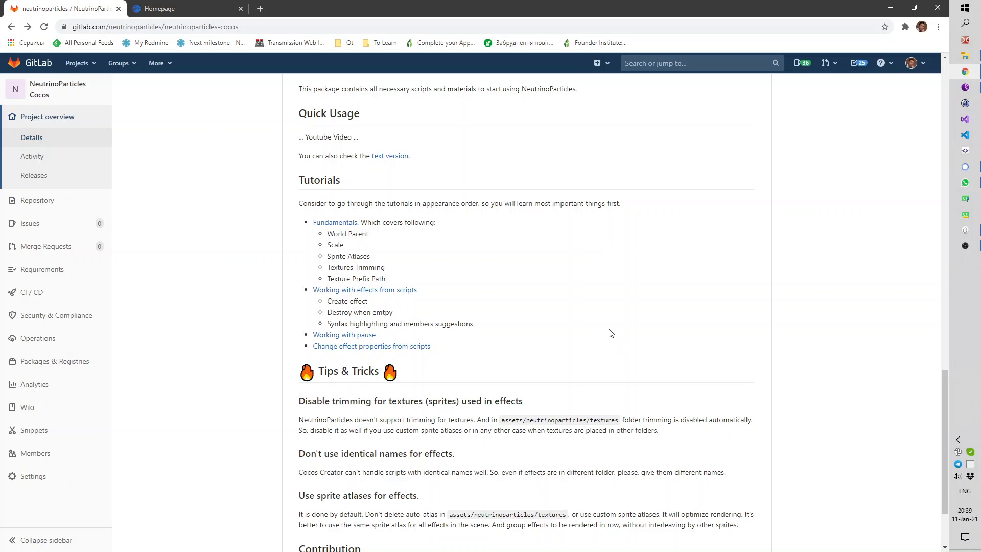
Open the Video Tutorials playlist from the NeutrinoParticles homepage and browse its videos.
{"action": "left_click", "coordinate": [221, 10]}
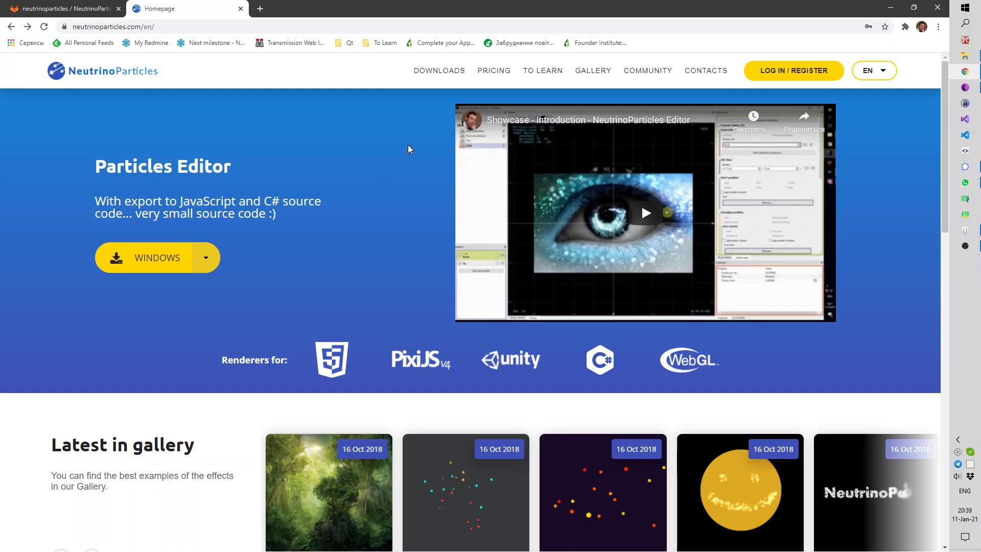
{"action": "mouse_move", "coordinate": [536, 75]}
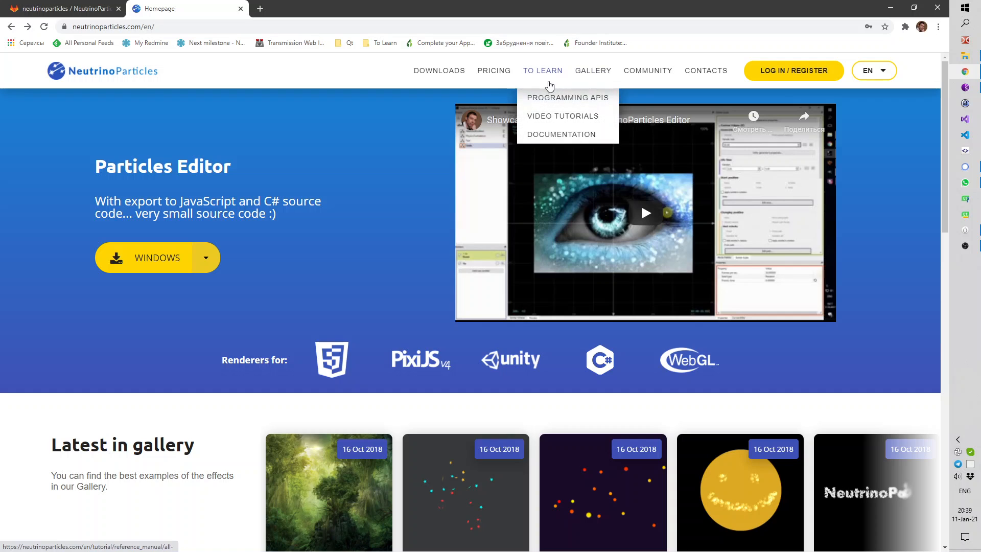
{"action": "left_click", "coordinate": [549, 118]}
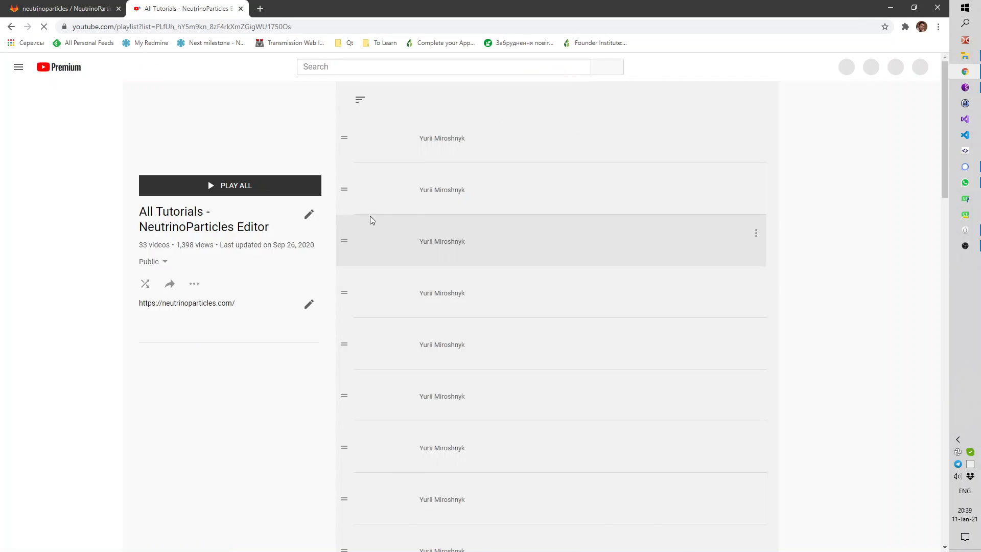
{"action": "scroll", "coordinate": [776, 281], "scroll_direction": "down", "scroll_amount": 20}
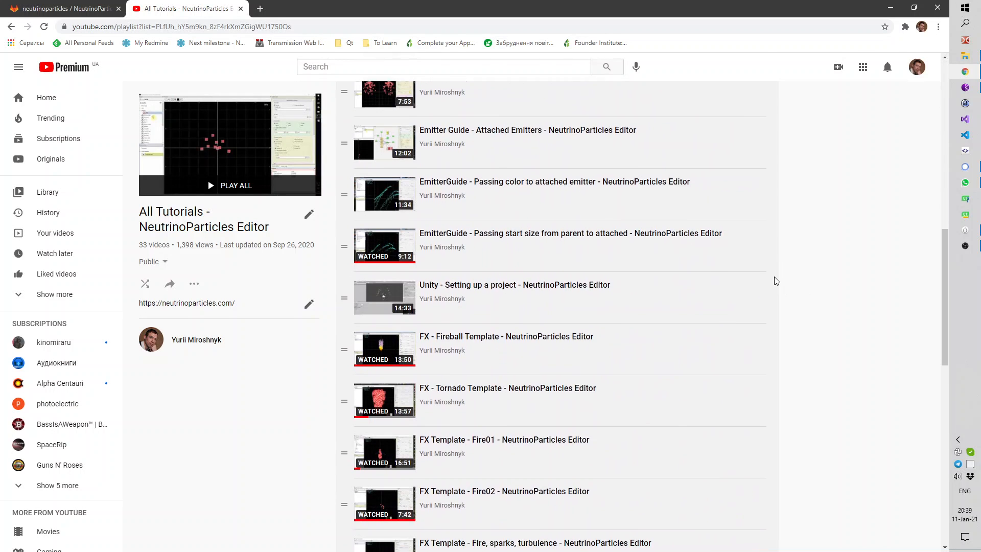
{"action": "scroll", "coordinate": [777, 281], "scroll_direction": "down", "scroll_amount": 2}
{"action": "scroll", "coordinate": [775, 282], "scroll_direction": "up", "scroll_amount": 15}
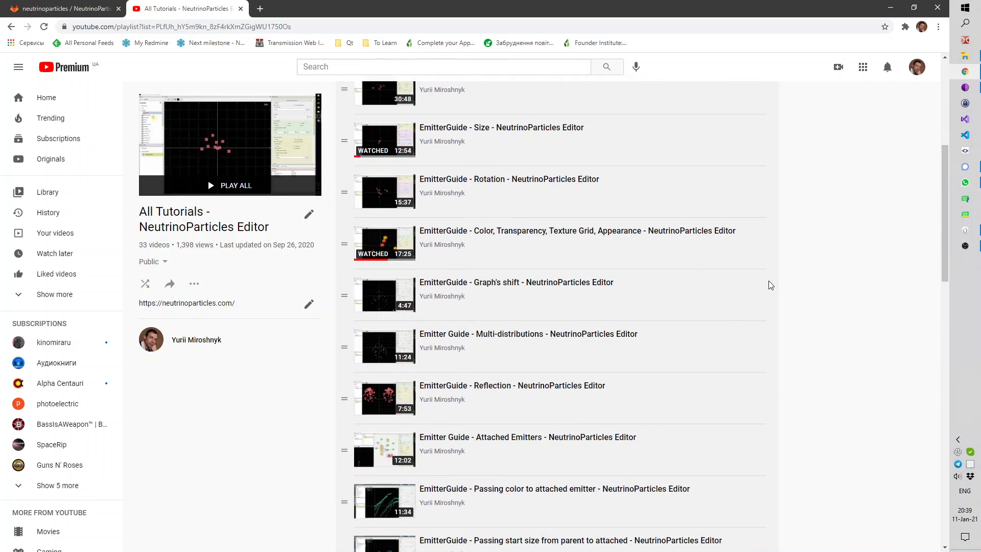
{"action": "scroll", "coordinate": [770, 285], "scroll_direction": "up", "scroll_amount": 1}
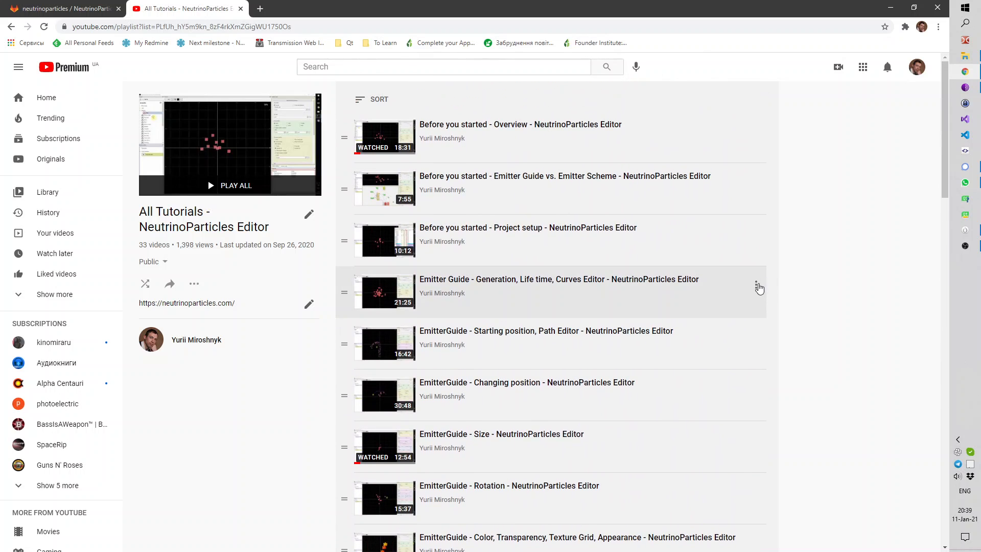
{"action": "scroll", "coordinate": [777, 291], "scroll_direction": "down", "scroll_amount": 5}
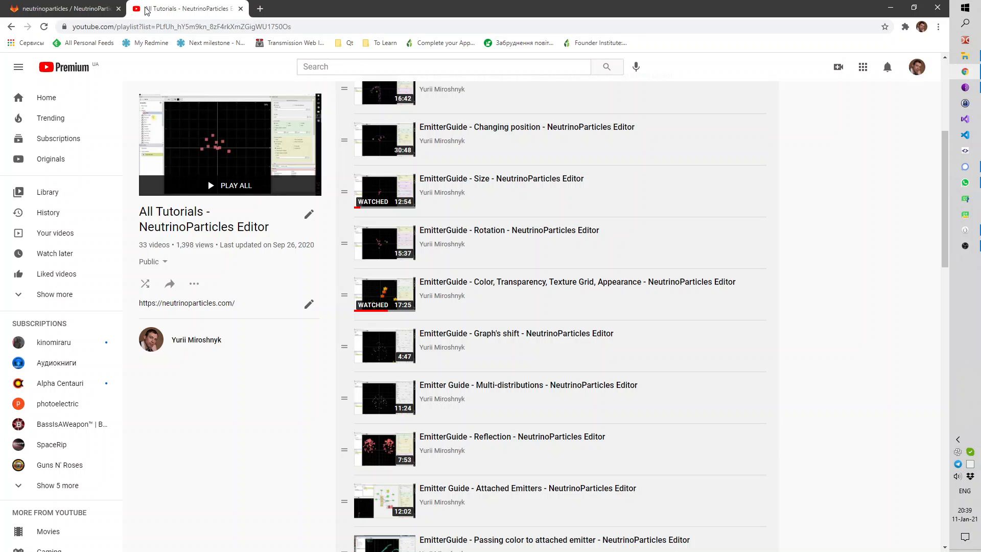
Return to the GitLab project's README and examine the supported Cocos Creator version in the "Version of Cocos?" section.
{"action": "left_click", "coordinate": [97, 9]}
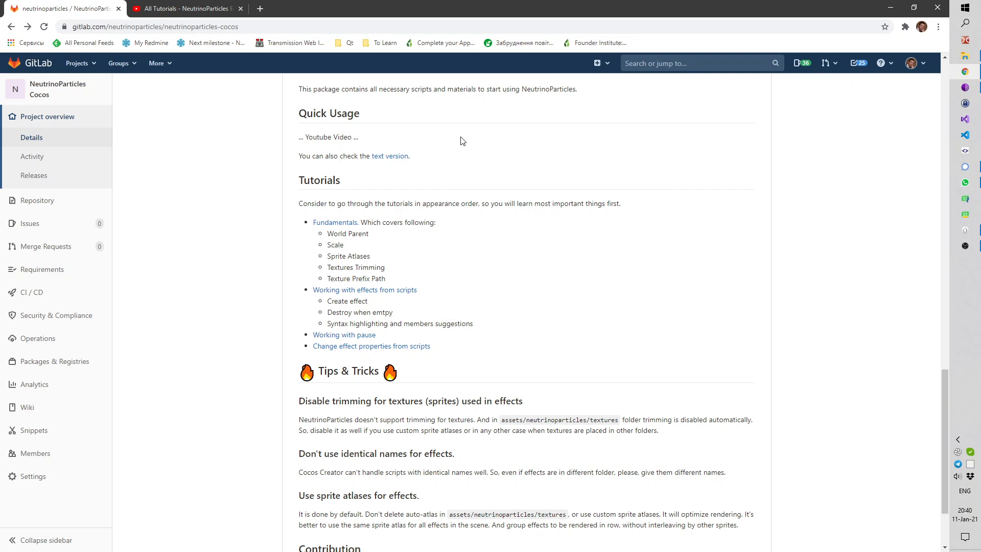
{"action": "scroll", "coordinate": [252, 287], "scroll_direction": "up", "scroll_amount": 15}
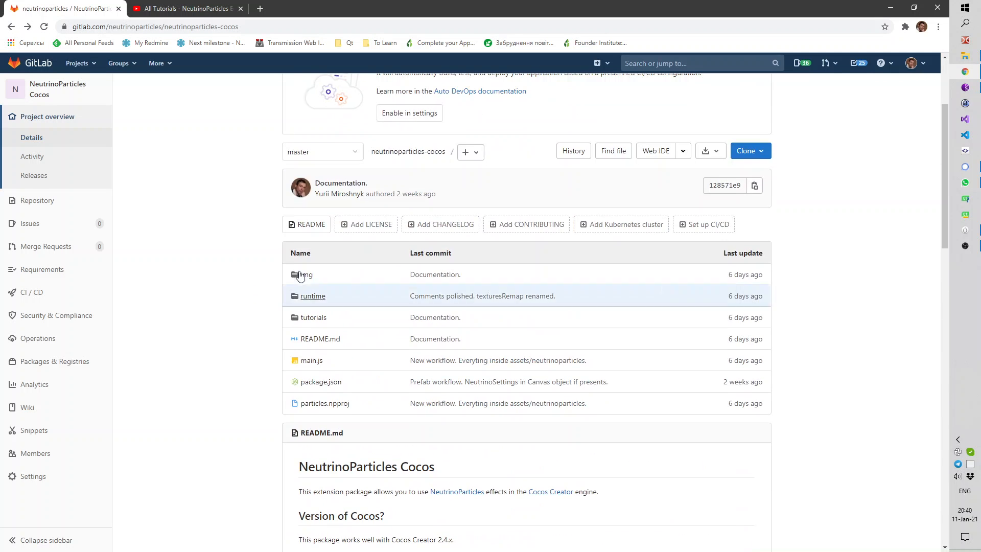
{"action": "scroll", "coordinate": [252, 288], "scroll_direction": "down", "scroll_amount": 5}
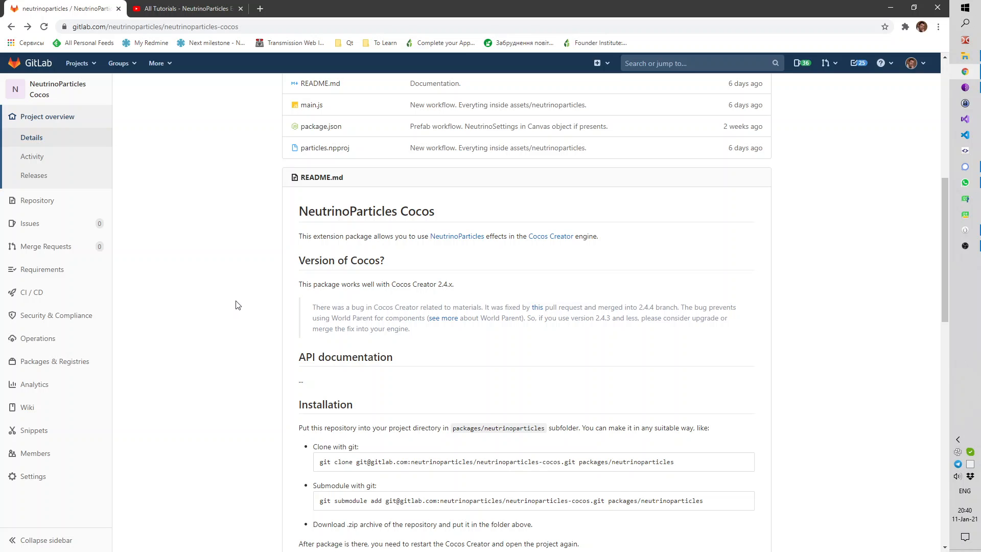
{"action": "scroll", "coordinate": [239, 305], "scroll_direction": "down", "scroll_amount": 1}
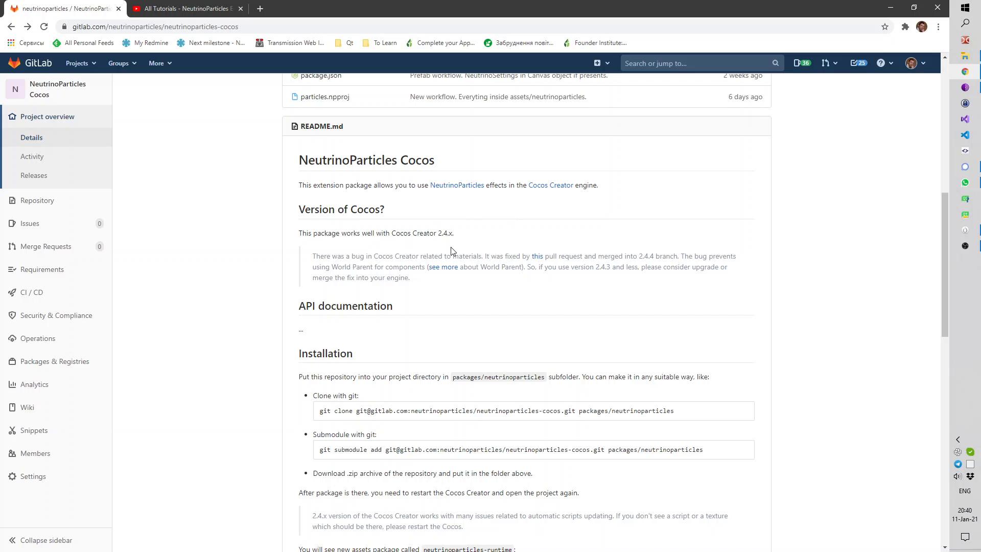
{"action": "left_click_drag", "start_coordinate": [438, 235], "coordinate": [446, 235]}
{"action": "left_click_drag", "start_coordinate": [451, 234], "coordinate": [456, 234]}
{"action": "left_click", "coordinate": [777, 236]}
{"action": "scroll", "coordinate": [535, 228], "scroll_direction": "up", "scroll_amount": 1}
View the GitLab project's Issues list and go back to the project overview.
{"action": "mouse_move", "coordinate": [37, 228]}
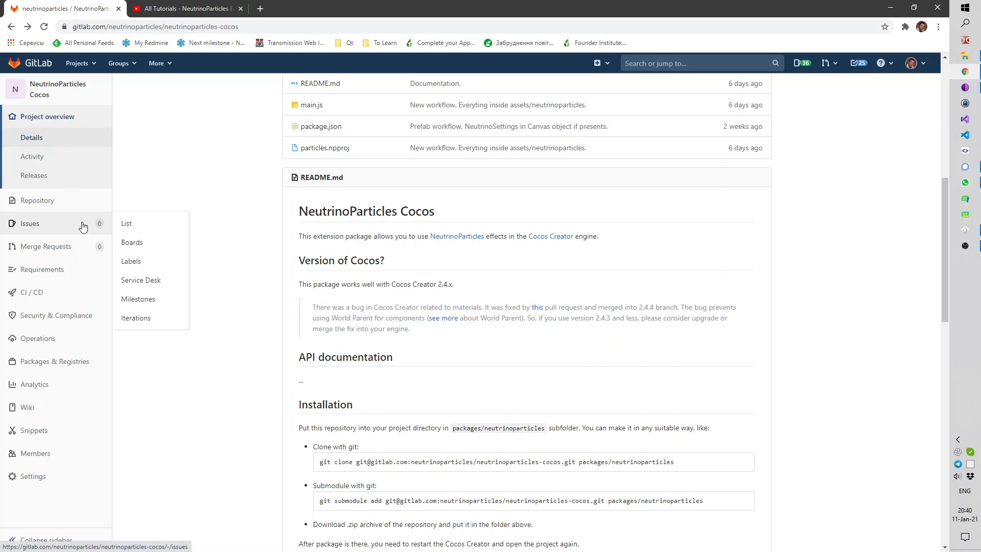
{"action": "left_click", "coordinate": [60, 225]}
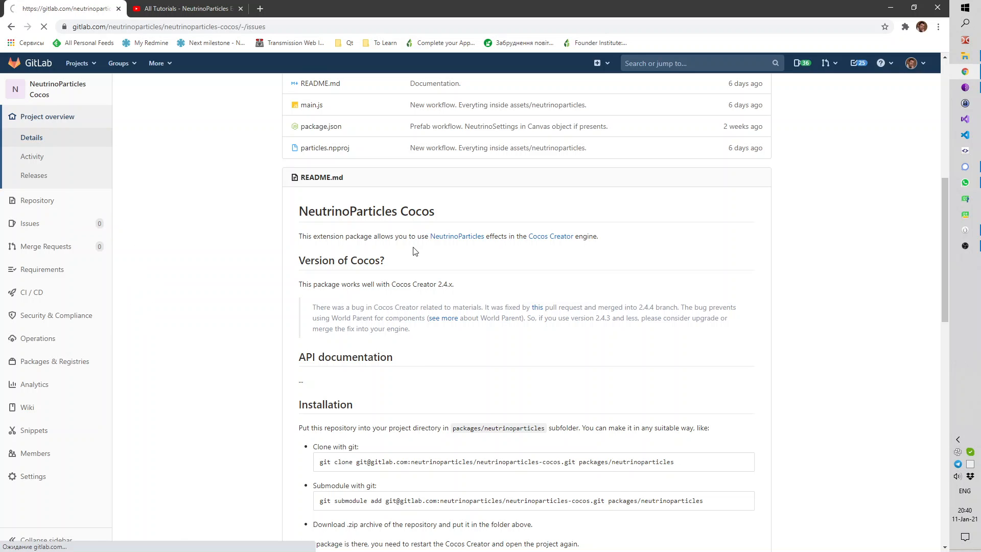
{"action": "left_click", "coordinate": [10, 27]}
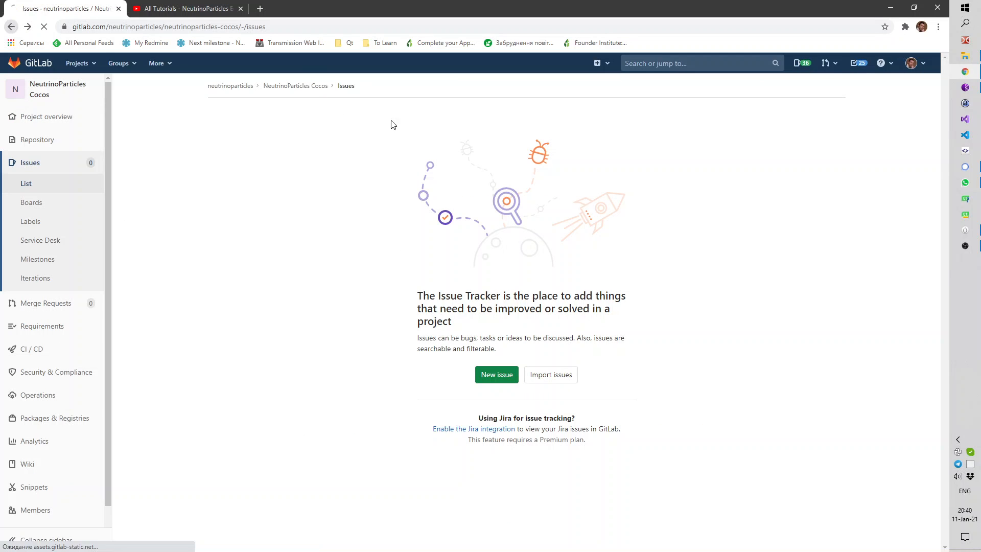
Examine the README note about the World Parent bug and the engine branch containing its fix.
{"action": "scroll", "coordinate": [521, 307], "scroll_direction": "down", "scroll_amount": 8}
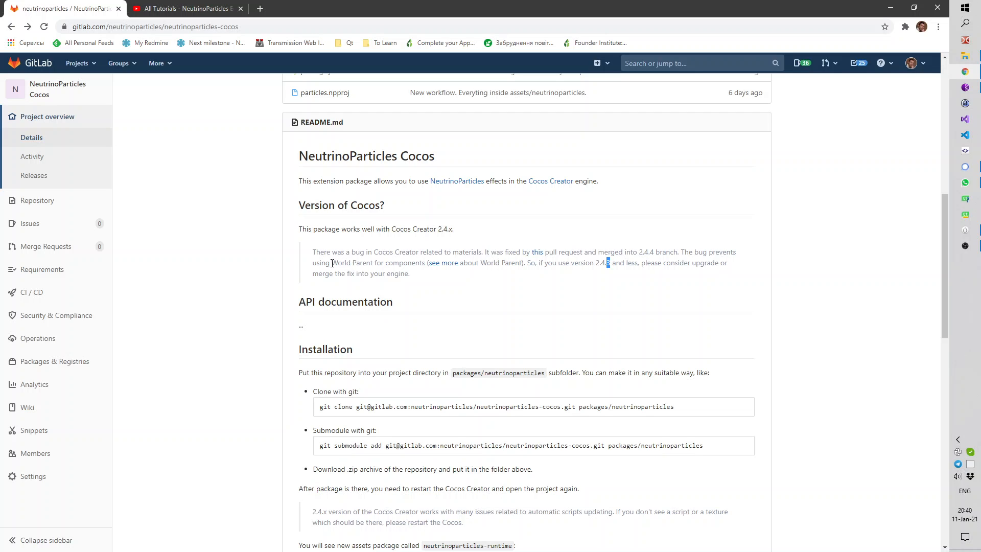
{"action": "left_click_drag", "start_coordinate": [332, 263], "coordinate": [367, 261]}
{"action": "left_click_drag", "start_coordinate": [313, 251], "coordinate": [432, 280]}
{"action": "left_click", "coordinate": [719, 298]}
{"action": "left_click_drag", "start_coordinate": [332, 264], "coordinate": [374, 266]}
{"action": "left_click_drag", "start_coordinate": [639, 251], "coordinate": [660, 252]}
Examine the README's Installation section, from the packages/neutrinoparticles instructions to the neutrinoparticles-runtime assets package.
{"action": "scroll", "coordinate": [751, 322], "scroll_direction": "down", "scroll_amount": 6}
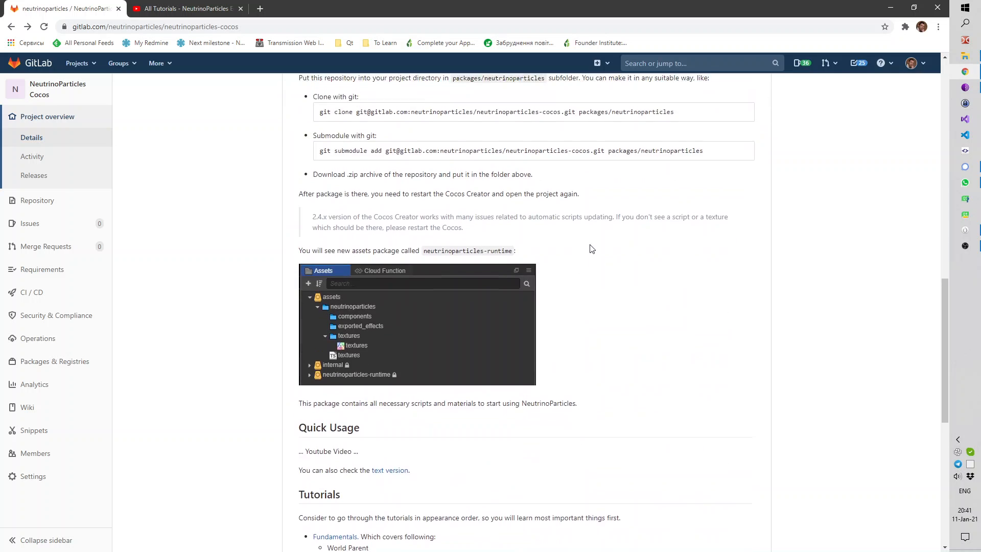
{"action": "scroll", "coordinate": [592, 249], "scroll_direction": "up", "scroll_amount": 2}
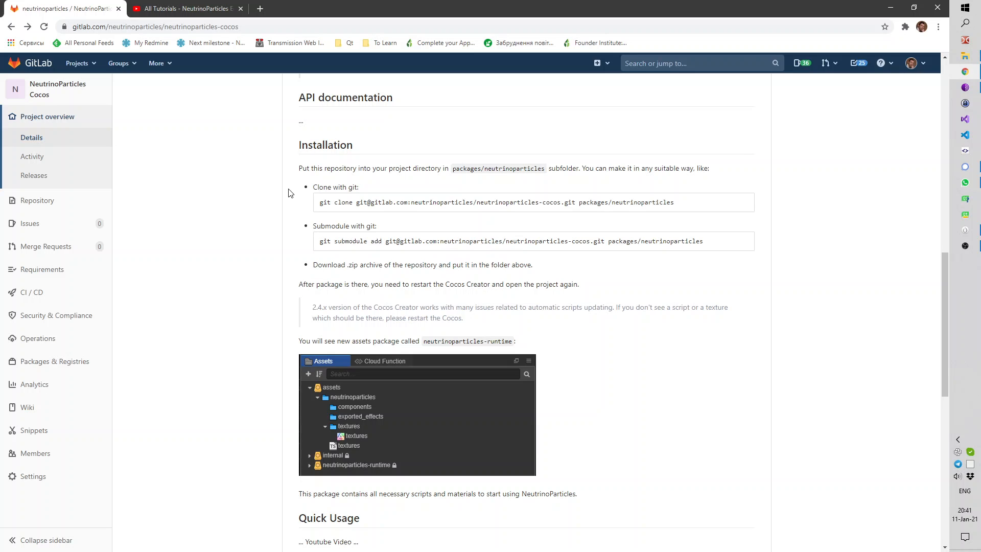
{"action": "left_click_drag", "start_coordinate": [299, 166], "coordinate": [648, 497]}
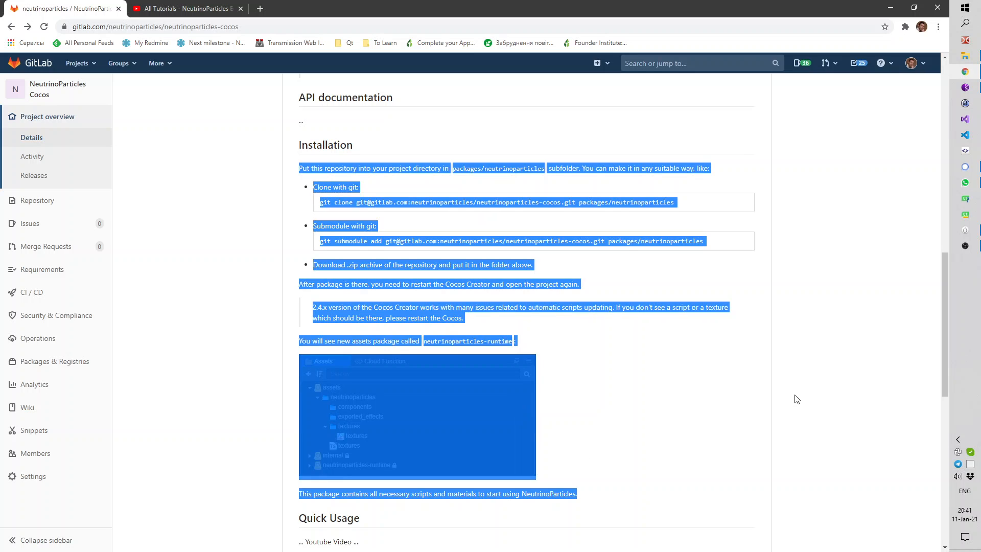
{"action": "left_click", "coordinate": [659, 355]}
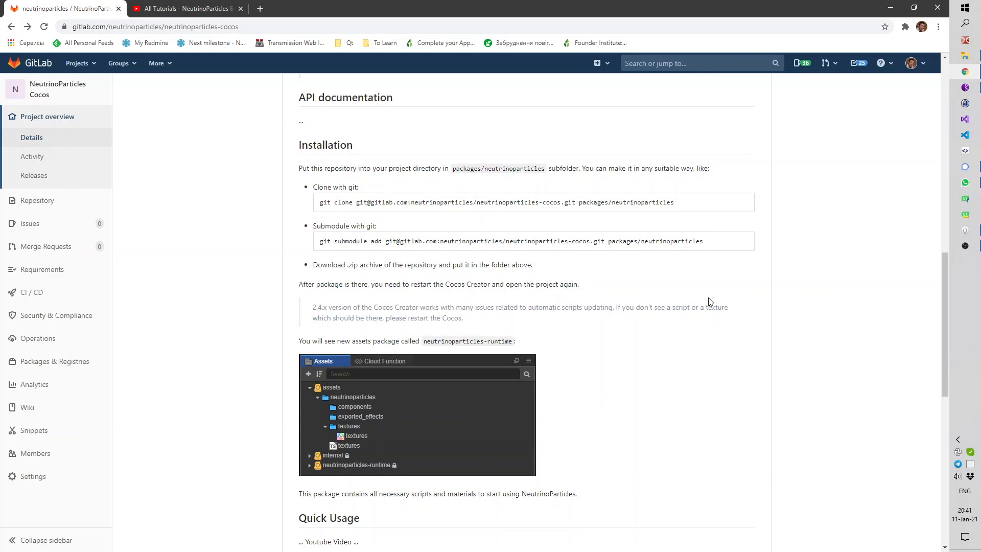
Switch to Cocos Creator, create an empty project named NewProject_1 and maximize its editor window.
{"action": "left_click", "coordinate": [965, 231]}
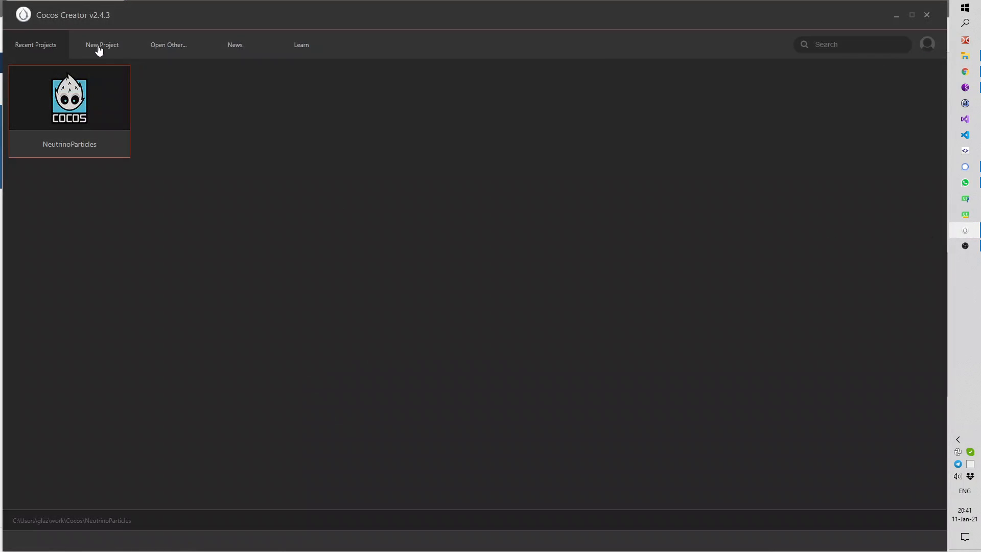
{"action": "left_click", "coordinate": [100, 48]}
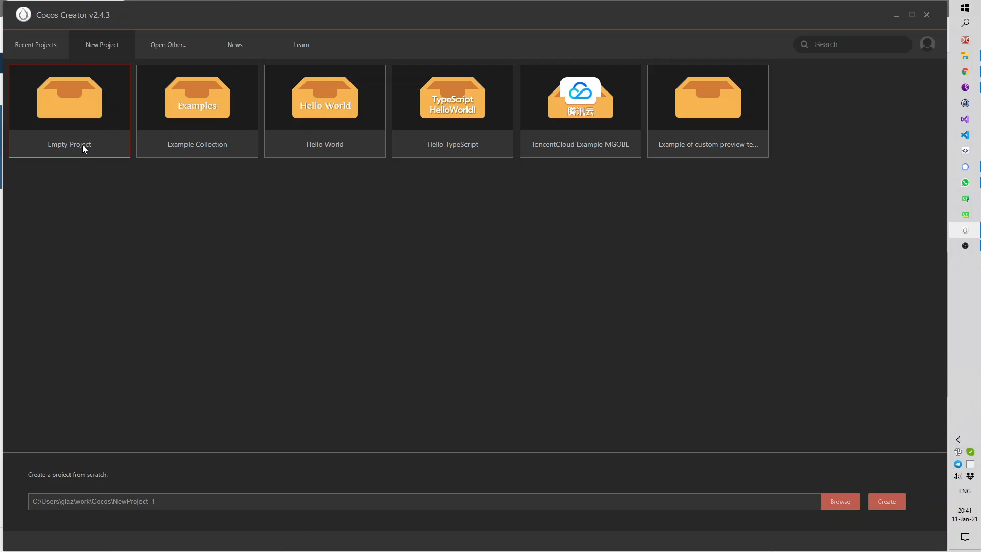
{"action": "left_click", "coordinate": [45, 46]}
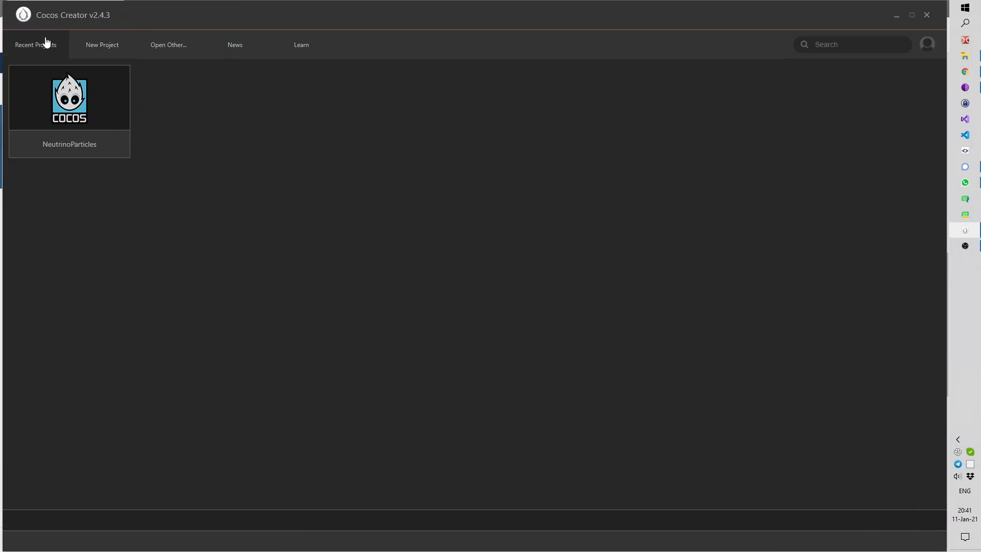
{"action": "left_click", "coordinate": [93, 46]}
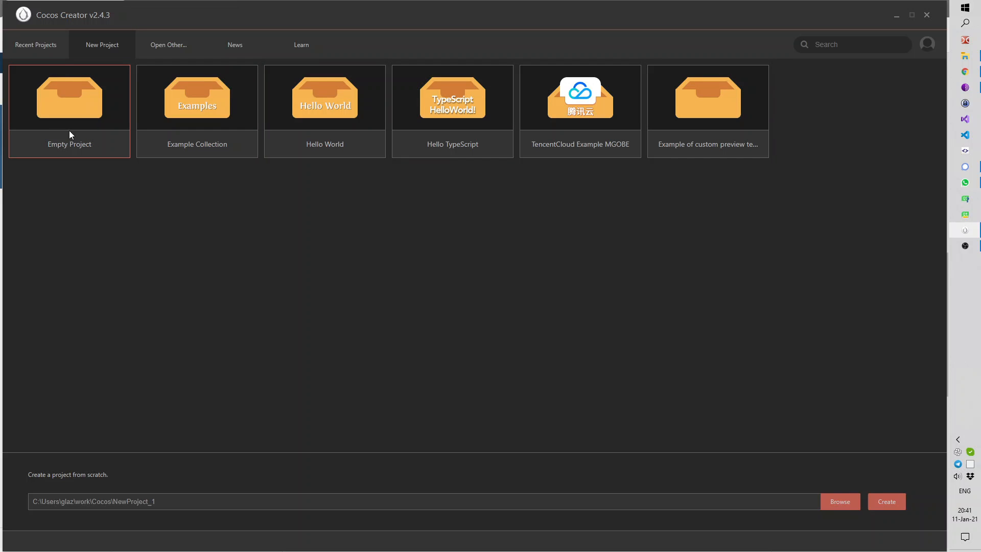
{"action": "left_click", "coordinate": [887, 501]}
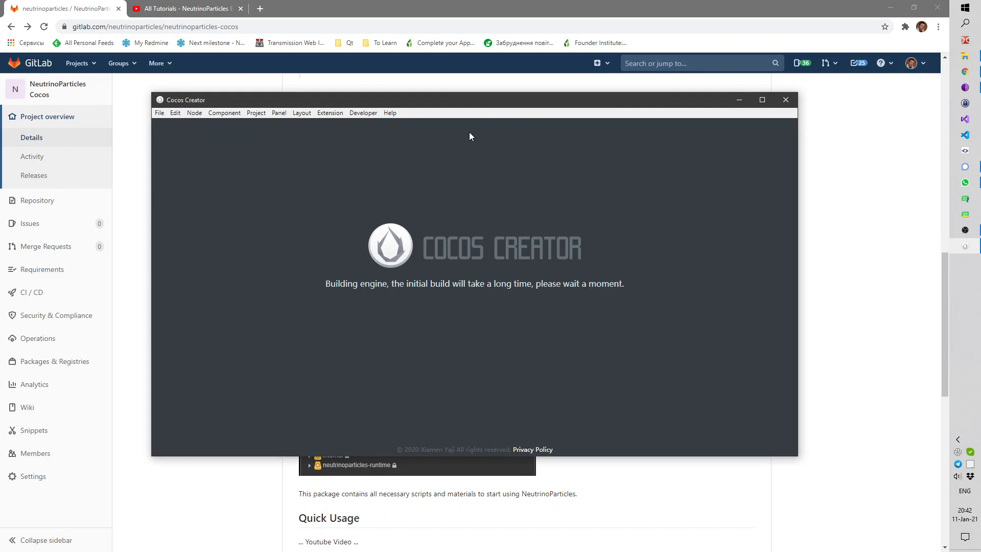
{"action": "left_click", "coordinate": [763, 100]}
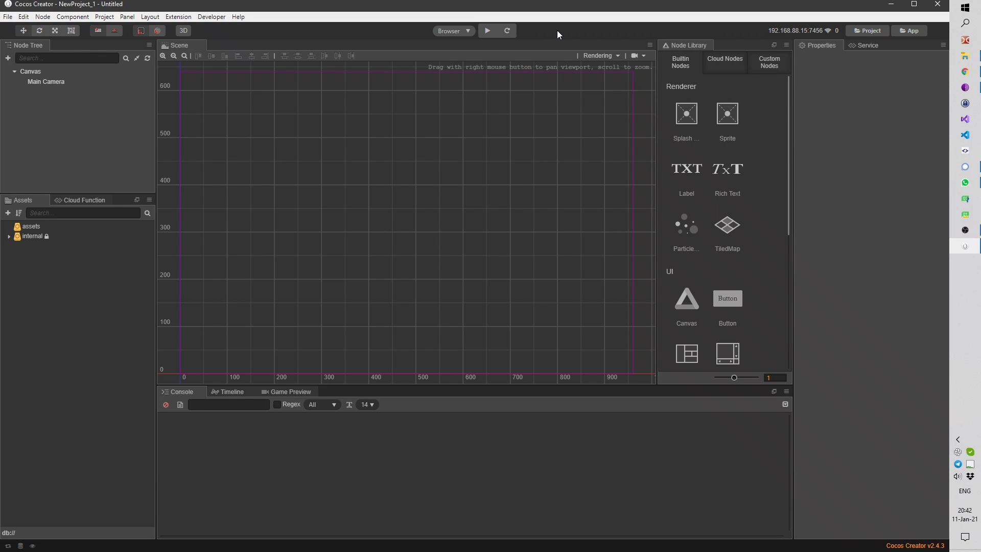
Show the location of the project's assets folder in the file explorer.
{"action": "right_click", "coordinate": [27, 228]}
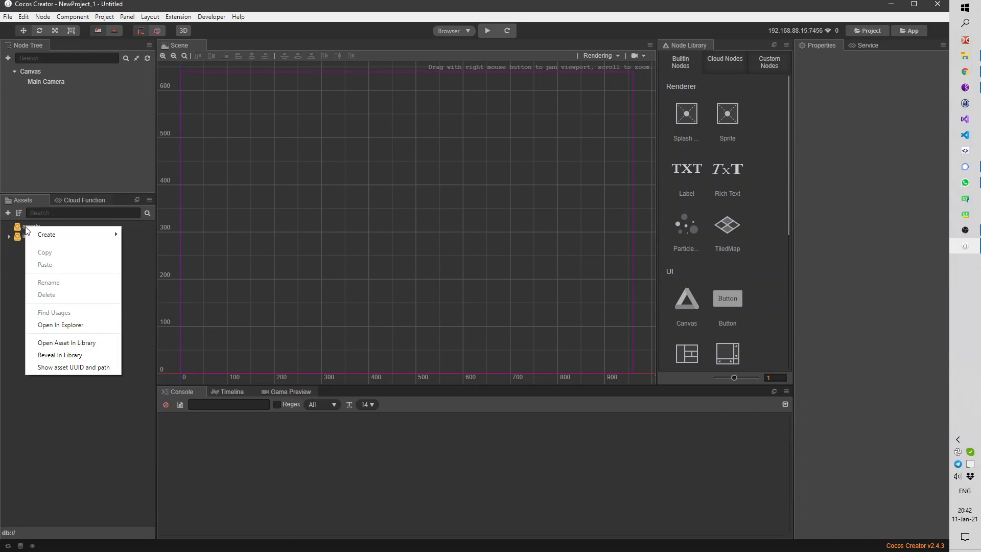
{"action": "left_click", "coordinate": [60, 326]}
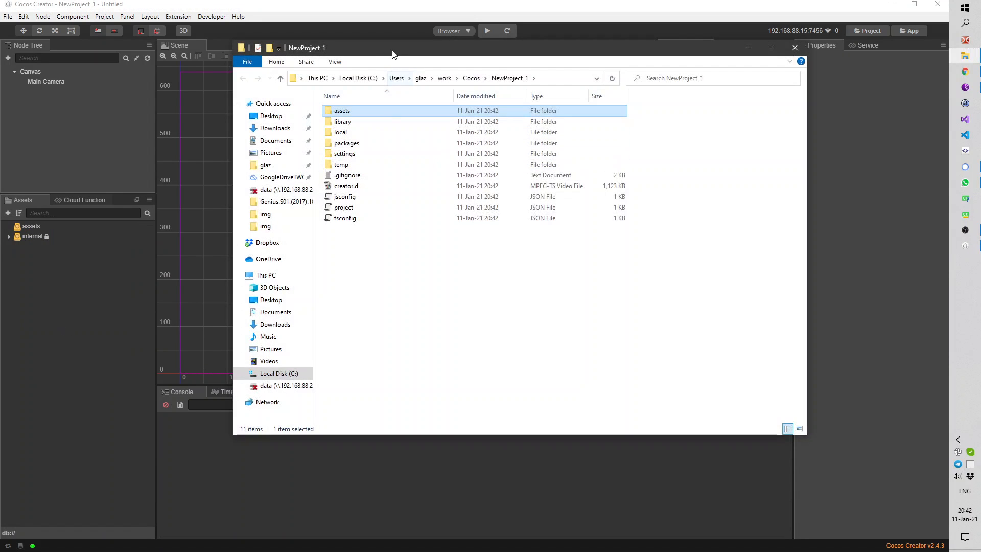
{"action": "left_click_drag", "start_coordinate": [392, 50], "coordinate": [346, 98]}
Switch to the browser and copy the git clone command from the README's Installation section.
{"action": "left_click", "coordinate": [965, 72]}
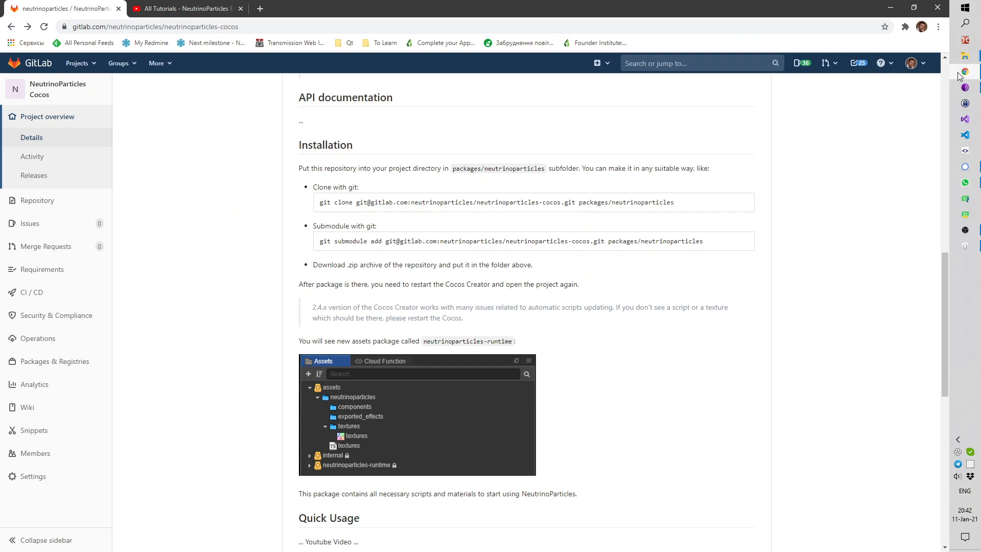
{"action": "scroll", "coordinate": [340, 202], "scroll_direction": "up", "scroll_amount": 3}
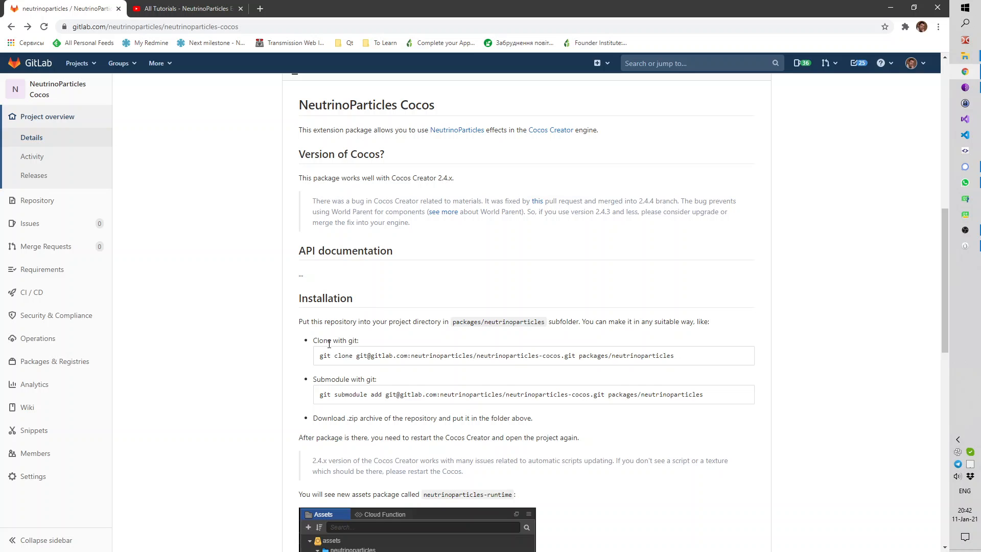
{"action": "scroll", "coordinate": [316, 341], "scroll_direction": "down", "scroll_amount": 1}
{"action": "left_click_drag", "start_coordinate": [319, 304], "coordinate": [679, 309]}
{"action": "left_click", "coordinate": [678, 309]}
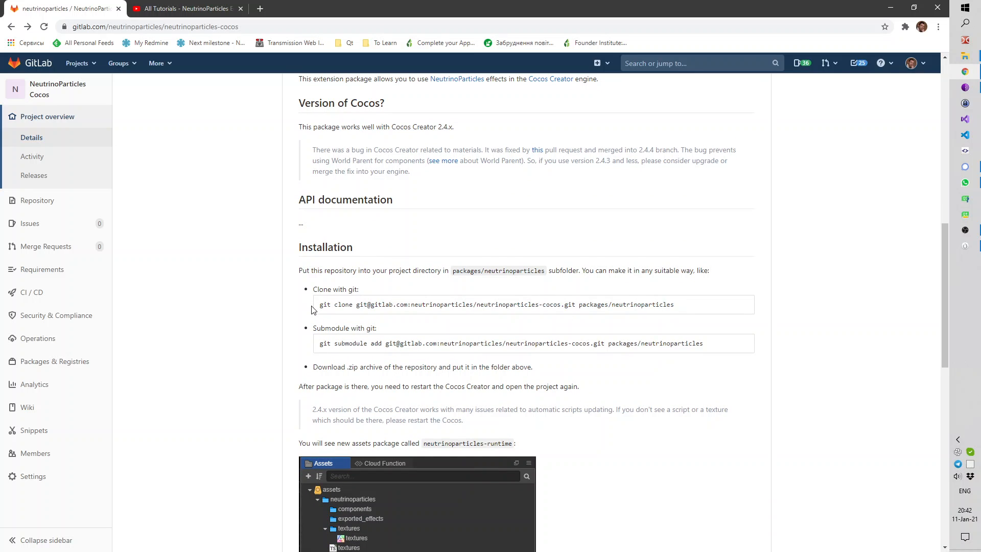
{"action": "left_click_drag", "start_coordinate": [318, 309], "coordinate": [678, 309]}
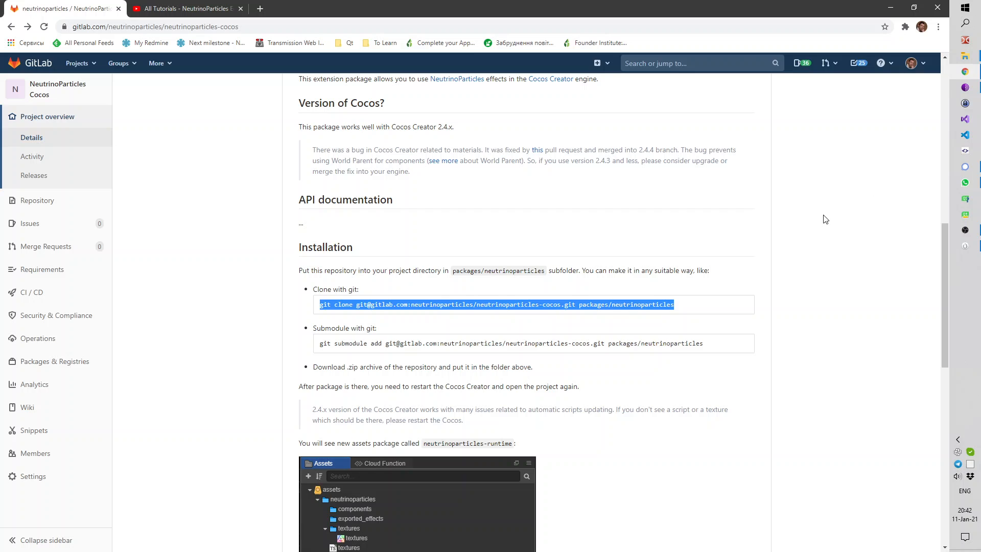
Return to the NewProject_1 folder in the file explorer and open a Git Bash terminal there.
{"action": "left_click", "coordinate": [965, 230]}
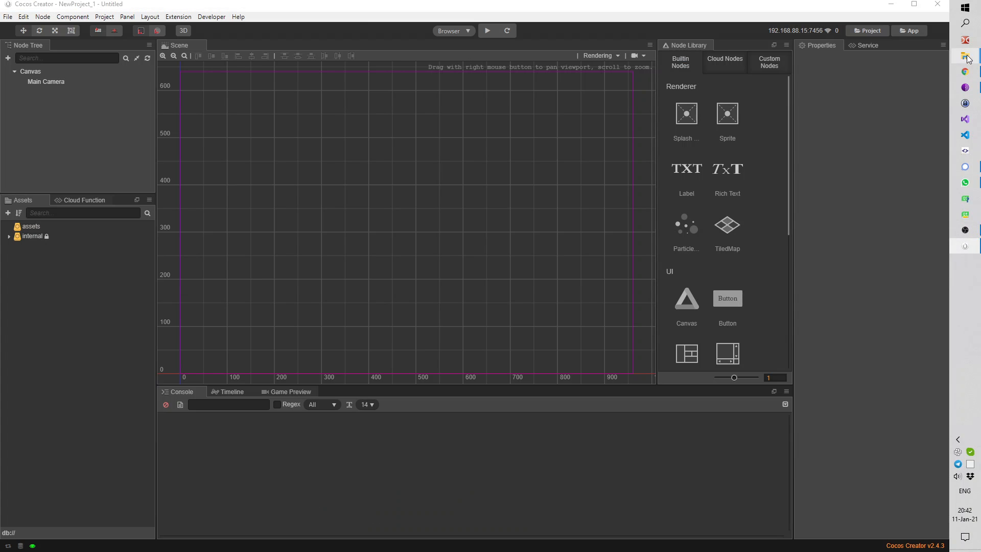
{"action": "mouse_move", "coordinate": [965, 55]}
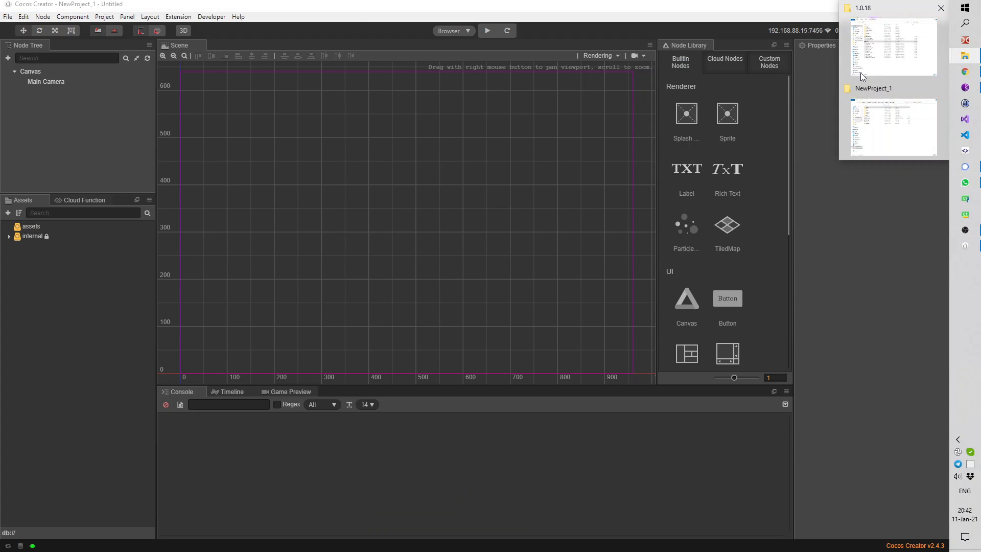
{"action": "left_click", "coordinate": [882, 132]}
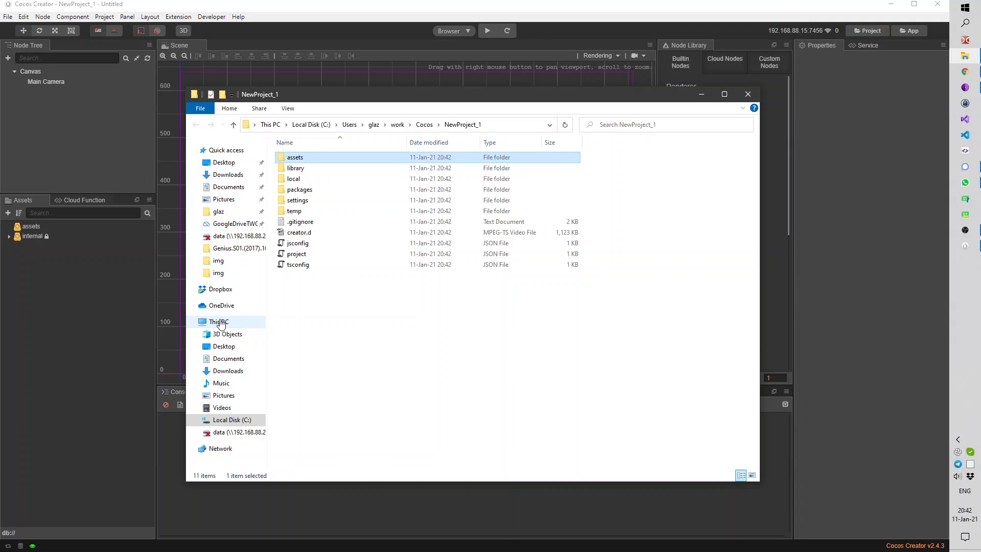
{"action": "right_click", "coordinate": [329, 310]}
{"action": "left_click", "coordinate": [364, 423]}
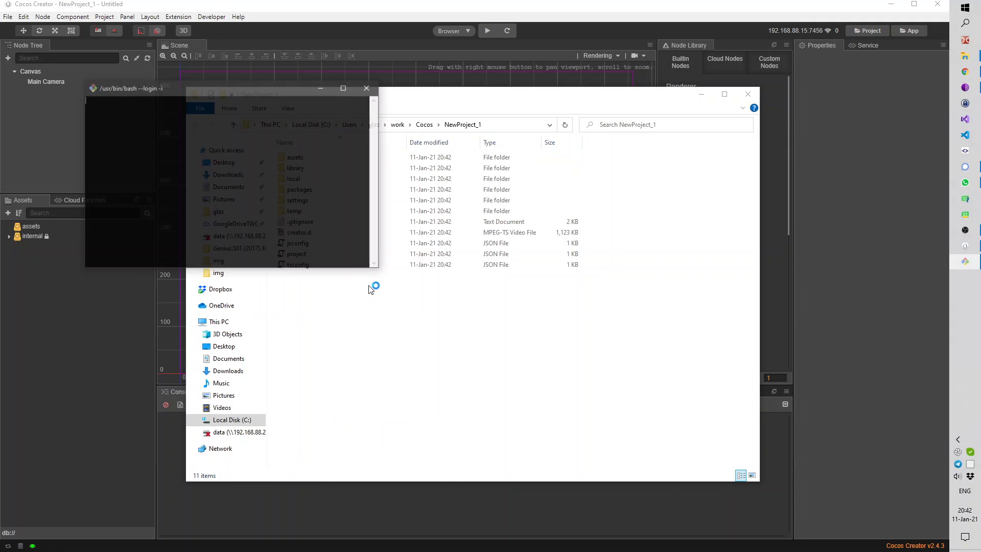
{"action": "right_click", "coordinate": [162, 157]}
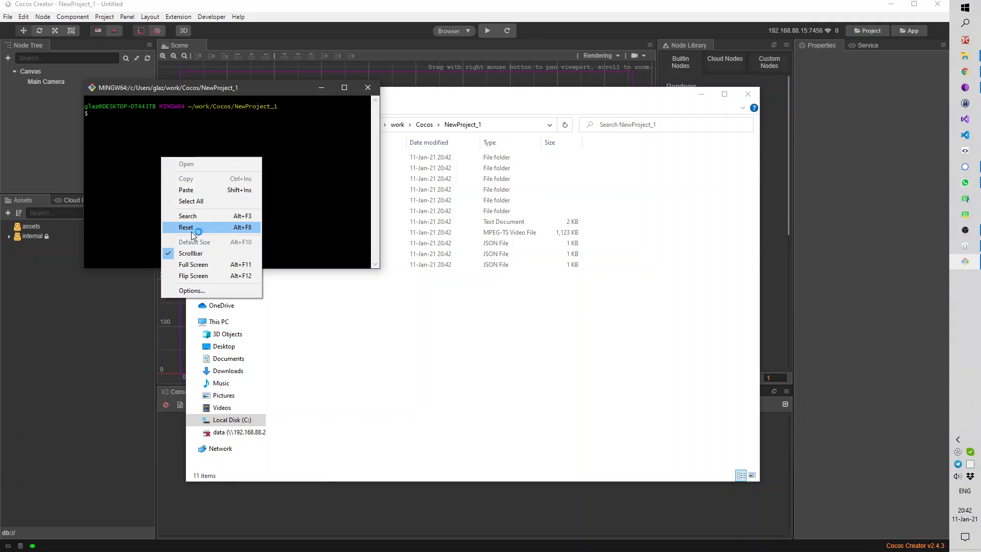
{"action": "left_click", "coordinate": [197, 190]}
{"action": "key", "text": "Return"}
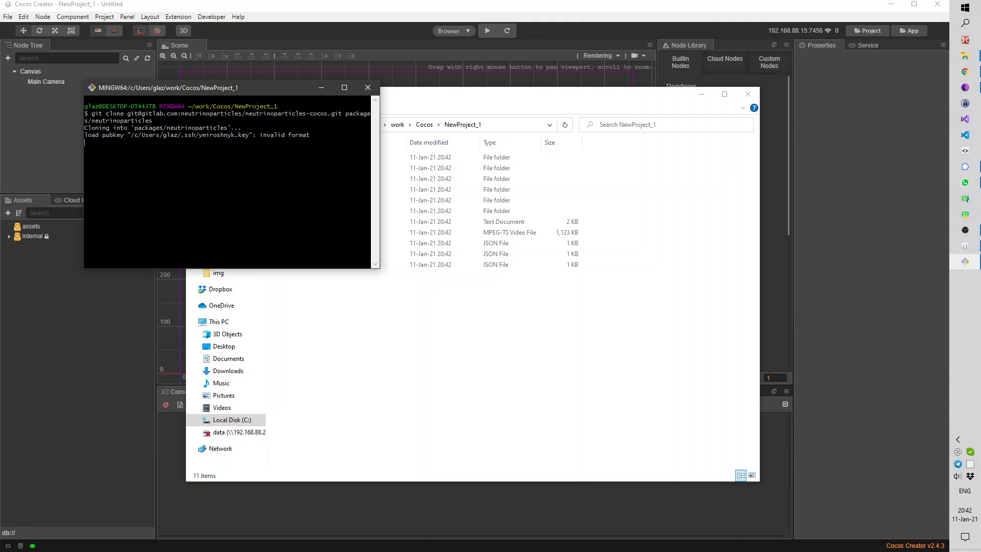
{"action": "left_click_drag", "start_coordinate": [380, 268], "coordinate": [526, 375]}
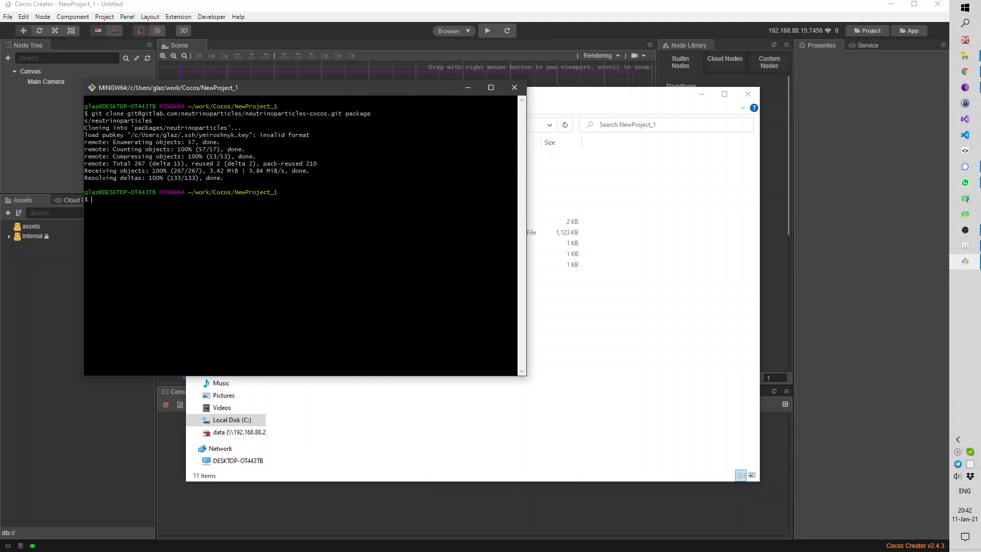
{"action": "left_click", "coordinate": [515, 87]}
Check the contents of the cloned packages/neutrinoparticles folder and close the file explorer.
{"action": "double_click", "coordinate": [306, 189]}
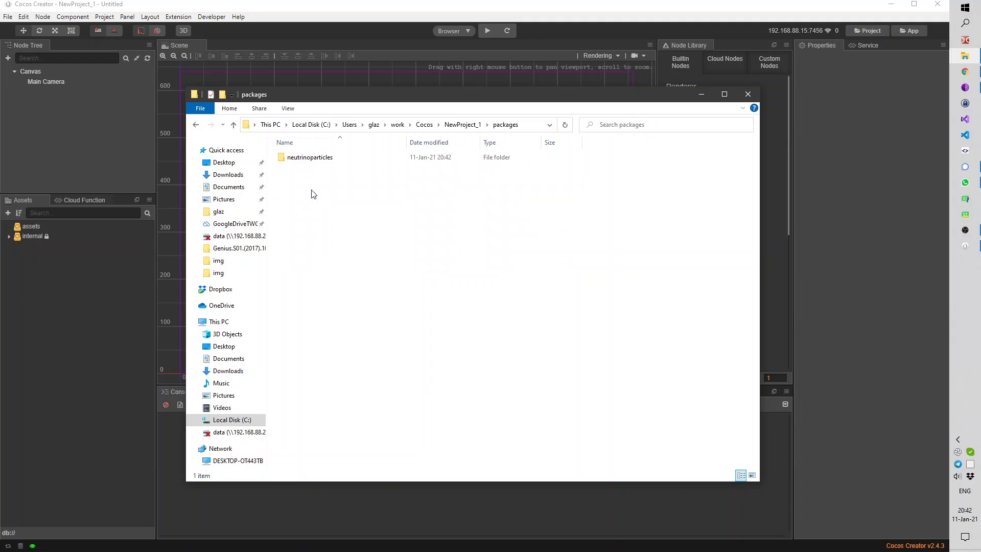
{"action": "double_click", "coordinate": [316, 161]}
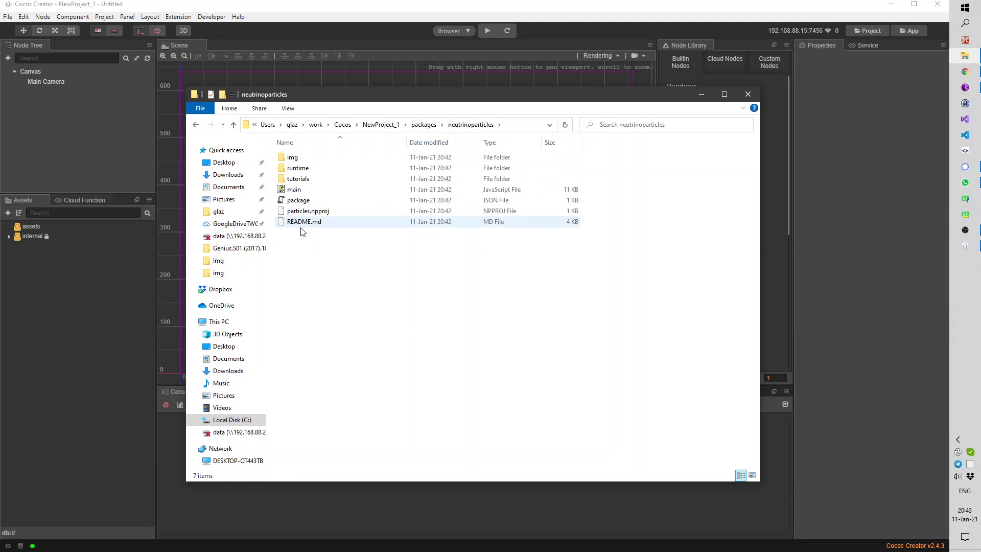
{"action": "left_click", "coordinate": [748, 94]}
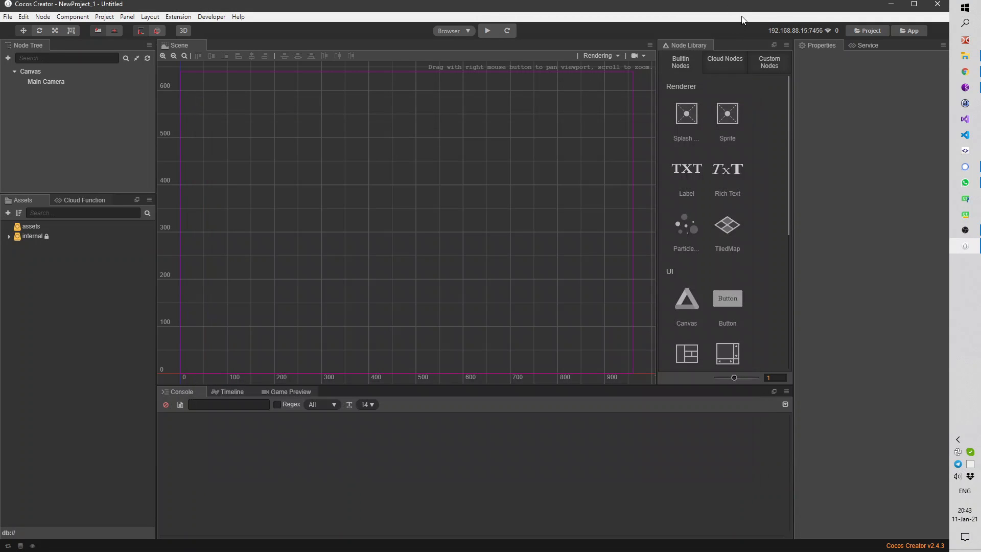
Close and reopen NewProject_1 in Cocos Creator, and expand the neutrinoparticles assets folder and its textures subfolder.
{"action": "left_click", "coordinate": [936, 6]}
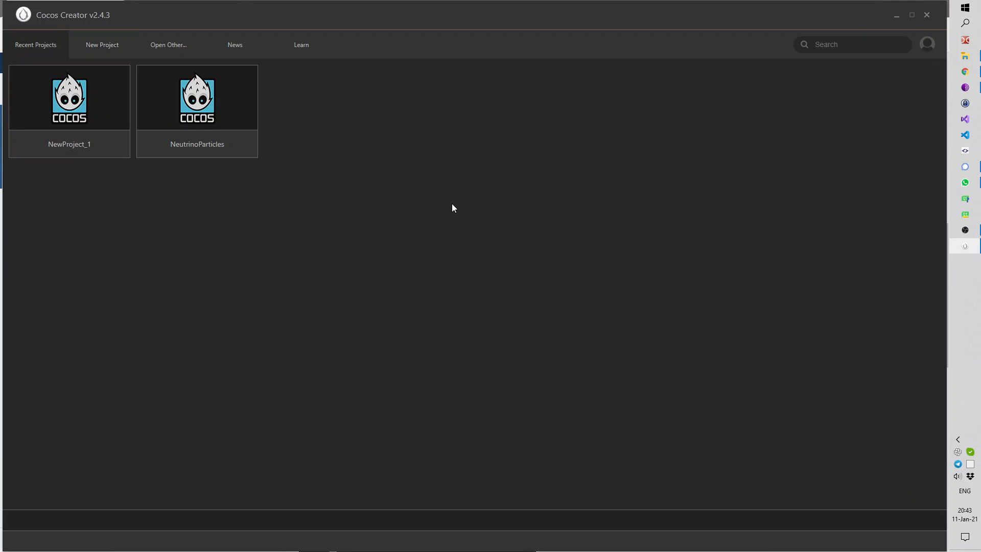
{"action": "left_click", "coordinate": [80, 110]}
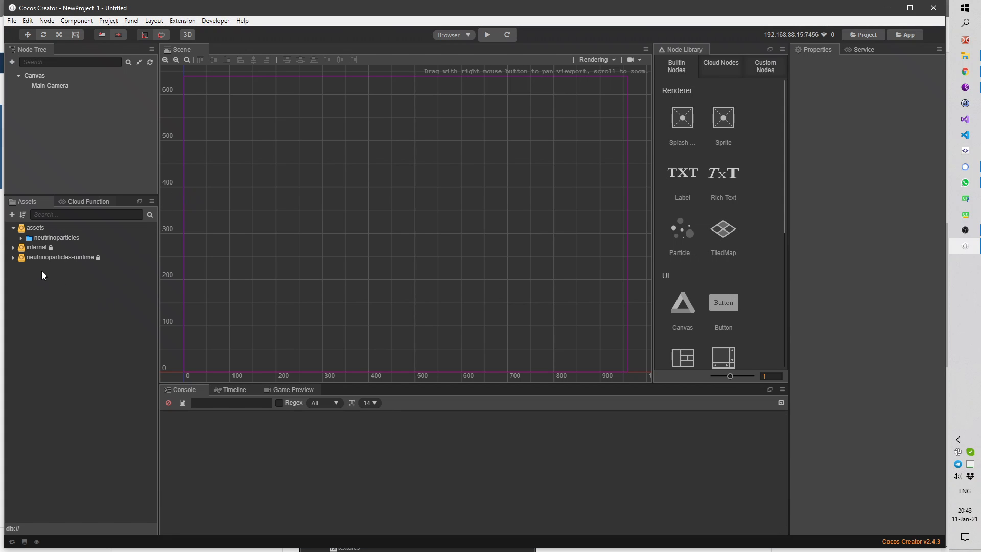
{"action": "left_click", "coordinate": [22, 238]}
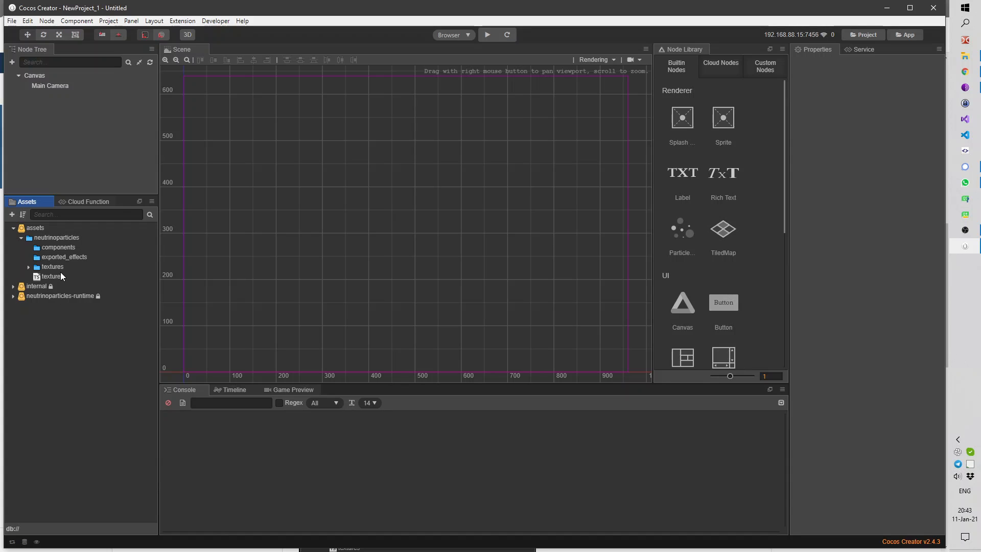
{"action": "left_click", "coordinate": [28, 266]}
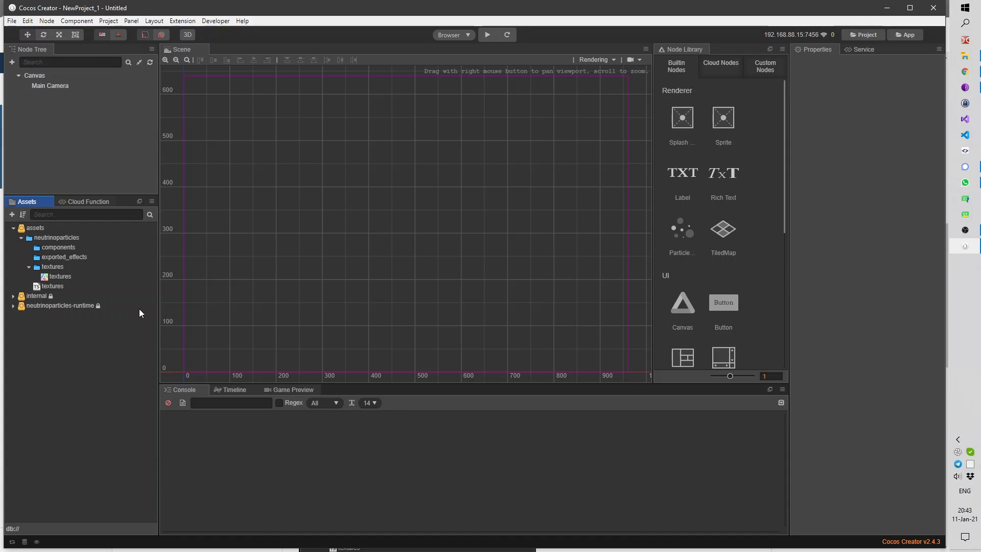
{"action": "double_click", "coordinate": [209, 8]}
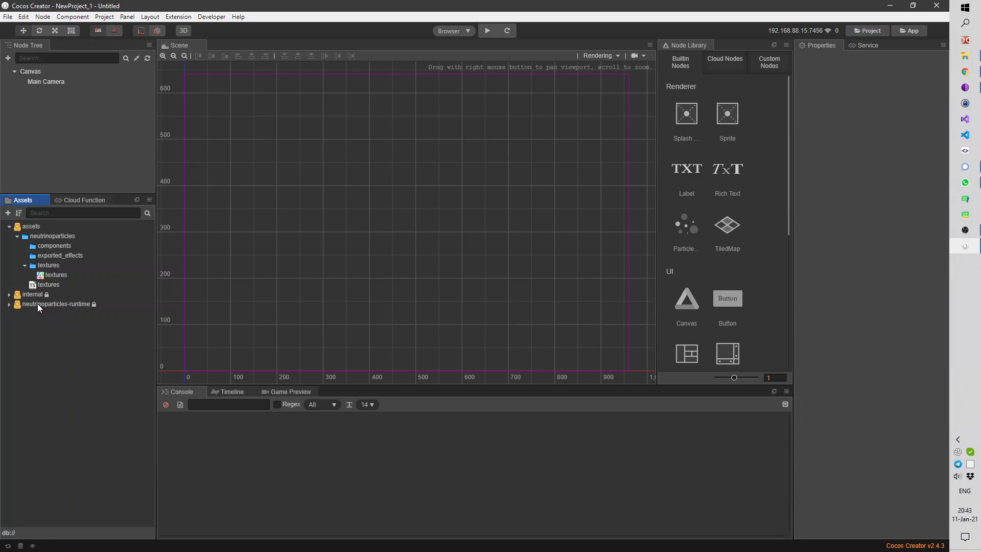
Examine the materials and scripts inside the neutrinoparticles-runtime assets package.
{"action": "left_click", "coordinate": [9, 305]}
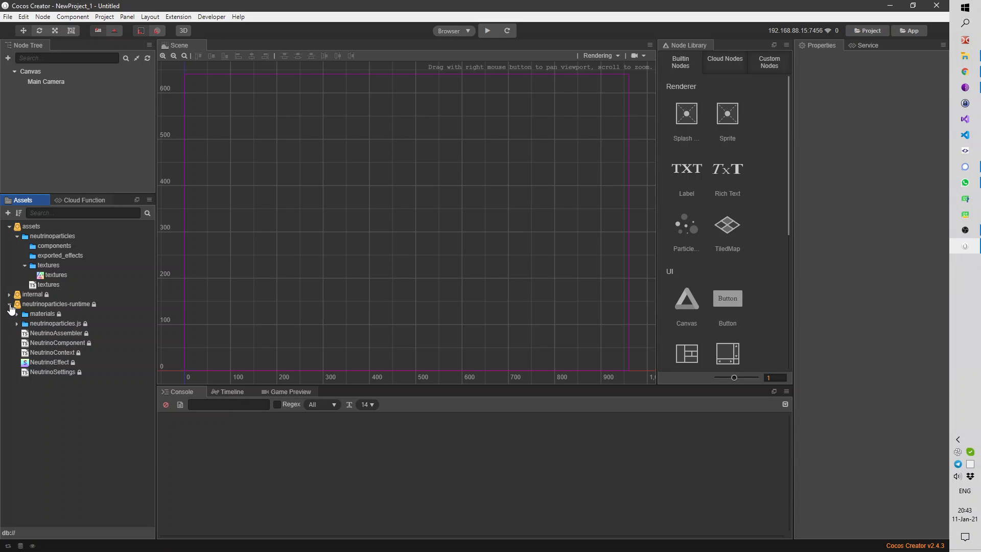
{"action": "left_click", "coordinate": [9, 304]}
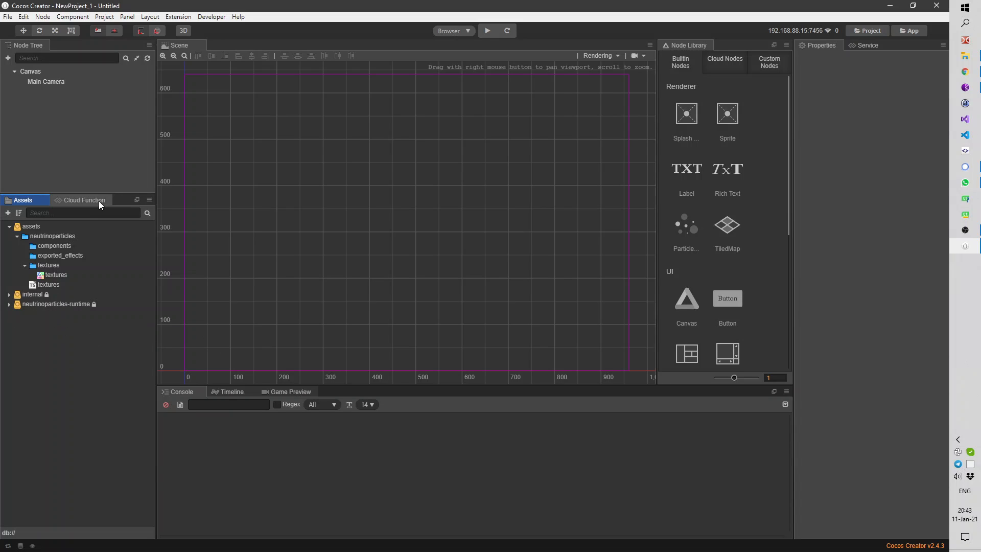
{"action": "left_click", "coordinate": [10, 304]}
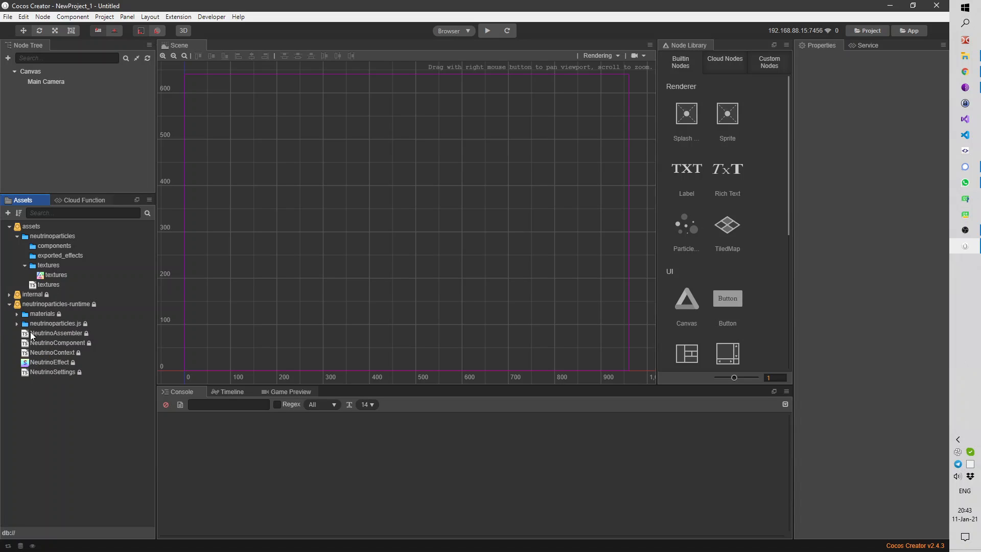
{"action": "left_click", "coordinate": [10, 305]}
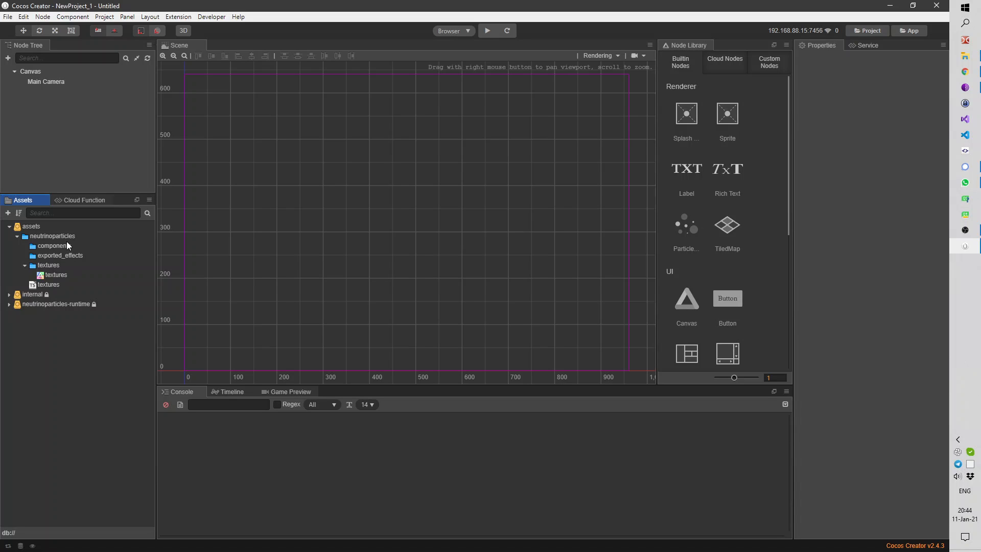
Inspect the properties of the textures atlas and the textures script in the neutrinoparticles folder.
{"action": "left_click", "coordinate": [53, 274]}
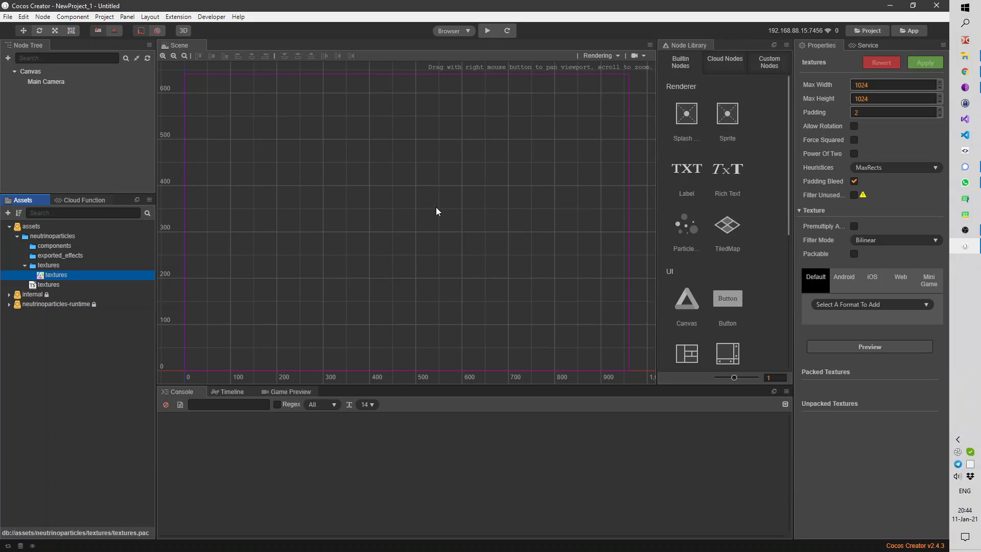
{"action": "left_click", "coordinate": [48, 285]}
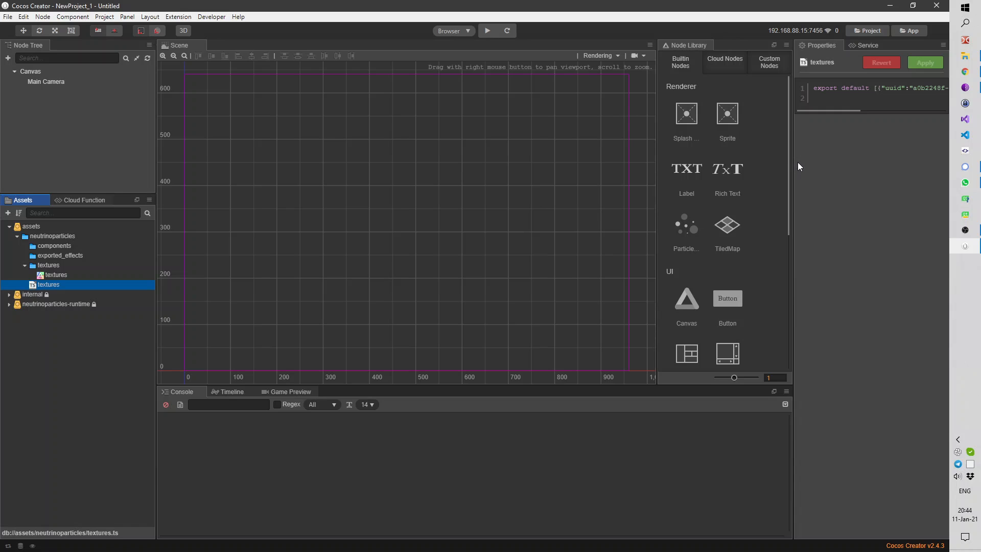
{"action": "mouse_move", "coordinate": [793, 157]}
{"action": "left_mouse_down"}
{"action": "mouse_move", "coordinate": [743, 159]}
{"action": "mouse_move", "coordinate": [781, 161]}
{"action": "left_mouse_up"}
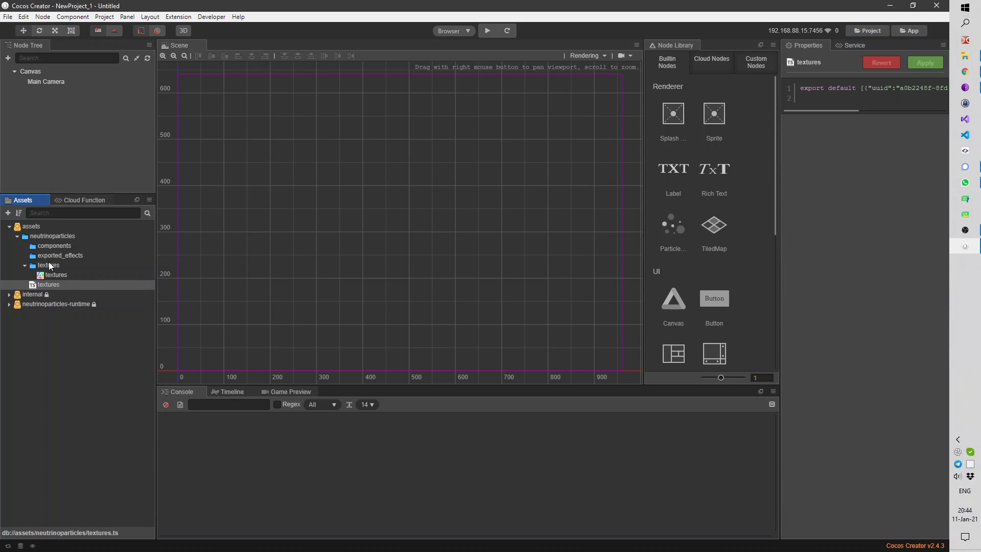
{"action": "left_click", "coordinate": [24, 266]}
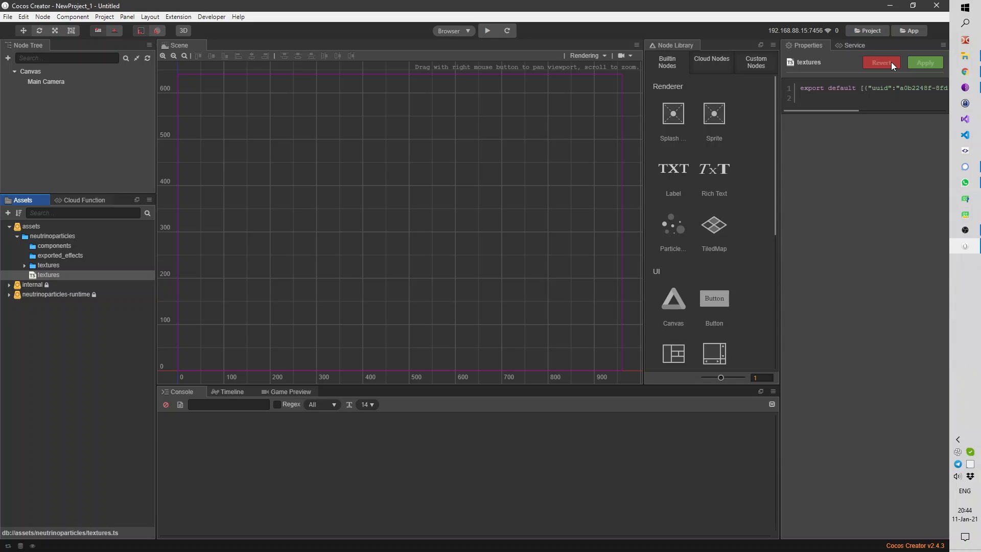
Launch the NeutrinoParticles Editor from the 1.0.18 folder and open particles.npproj from NewProject_1/packages/neutrinoparticles.
{"action": "left_click", "coordinate": [888, 6]}
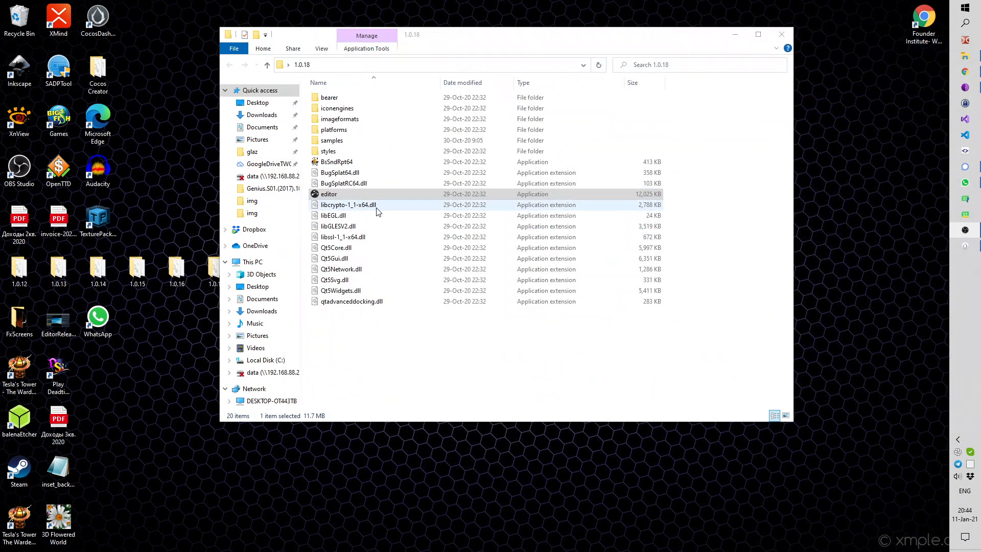
{"action": "double_click", "coordinate": [341, 195]}
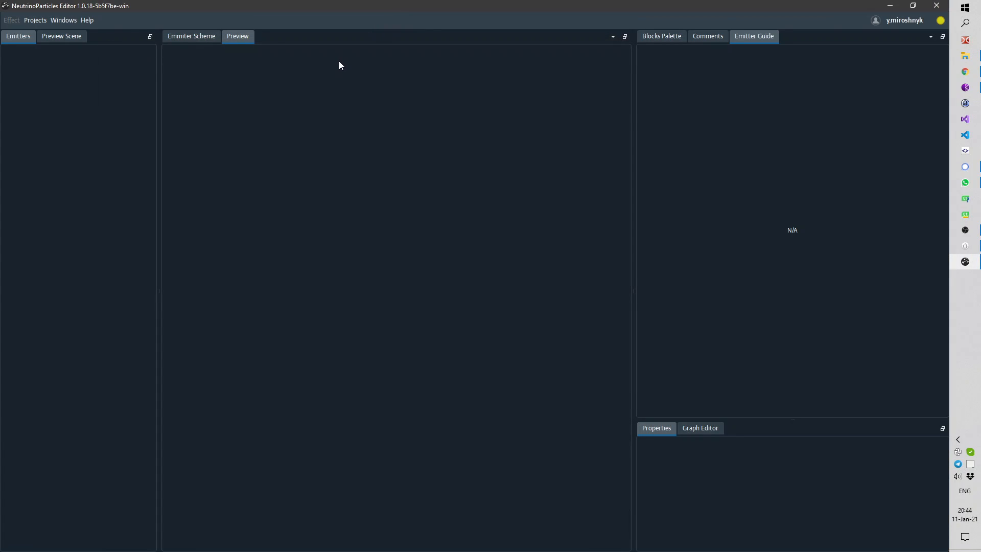
{"action": "left_click", "coordinate": [35, 21]}
{"action": "left_click", "coordinate": [42, 49]}
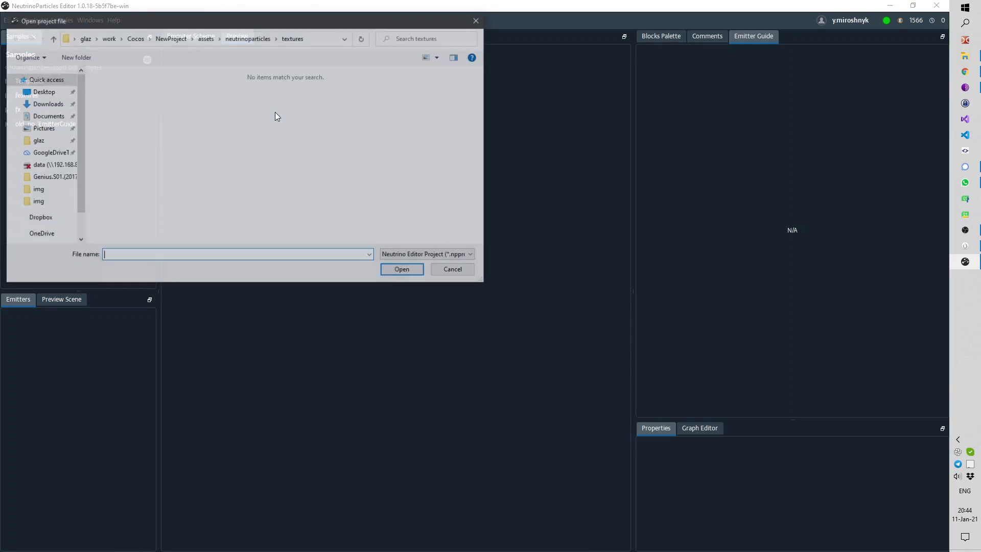
{"action": "left_click_drag", "start_coordinate": [223, 25], "coordinate": [409, 162]}
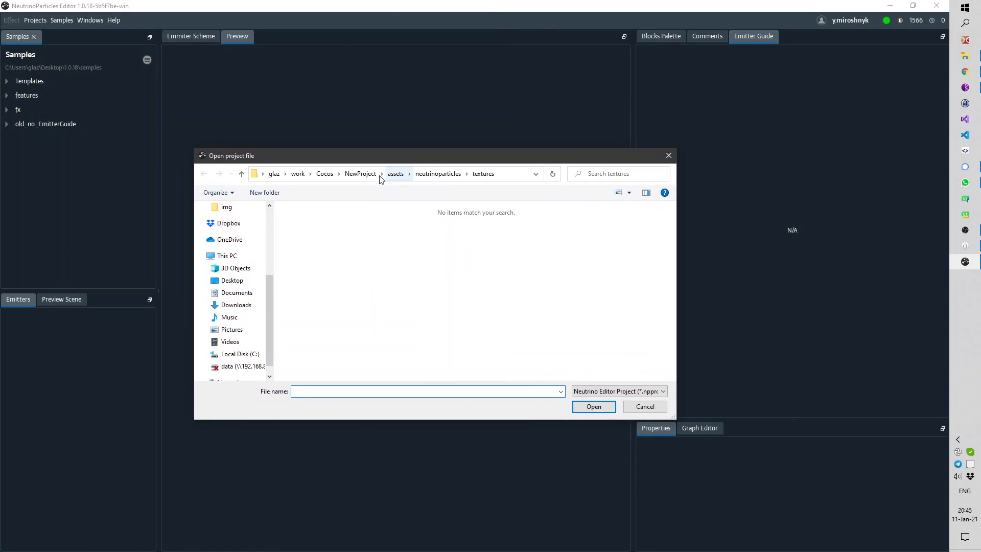
{"action": "left_click", "coordinate": [325, 175]}
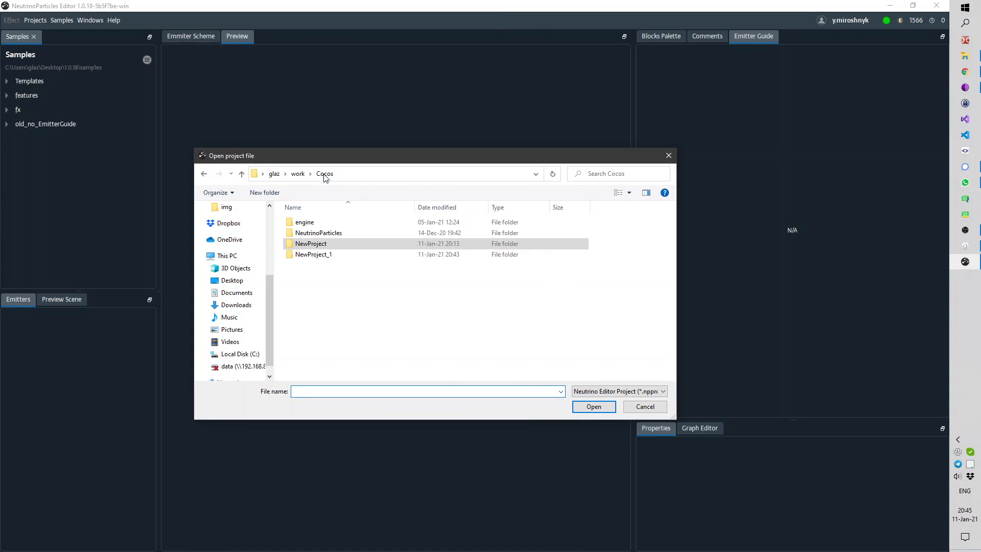
{"action": "double_click", "coordinate": [322, 255]}
{"action": "double_click", "coordinate": [308, 254]}
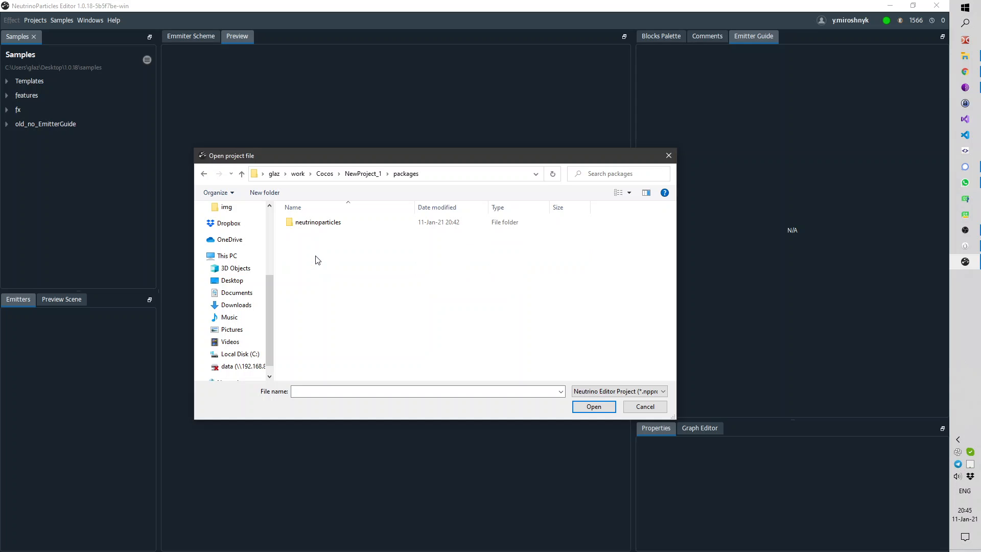
{"action": "double_click", "coordinate": [309, 227]}
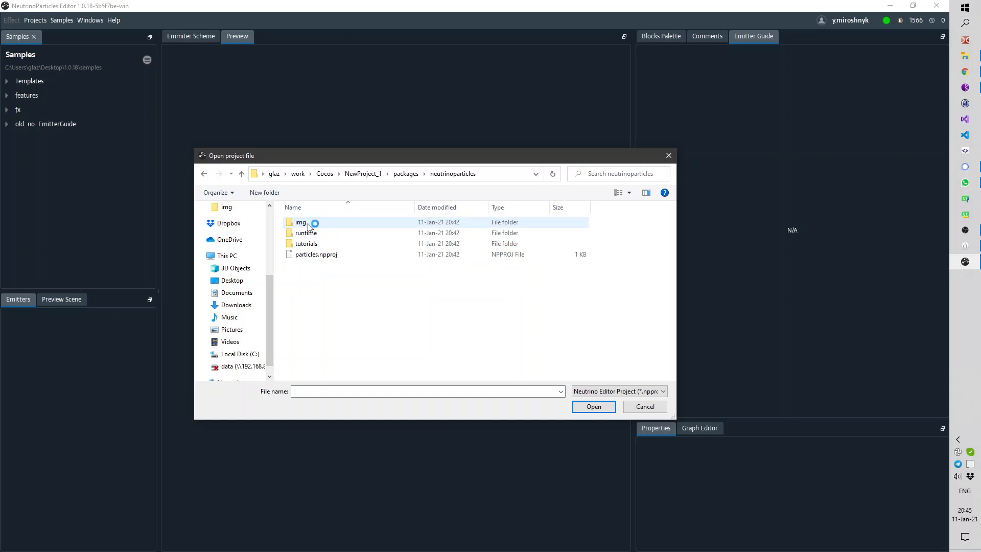
{"action": "left_click", "coordinate": [311, 255]}
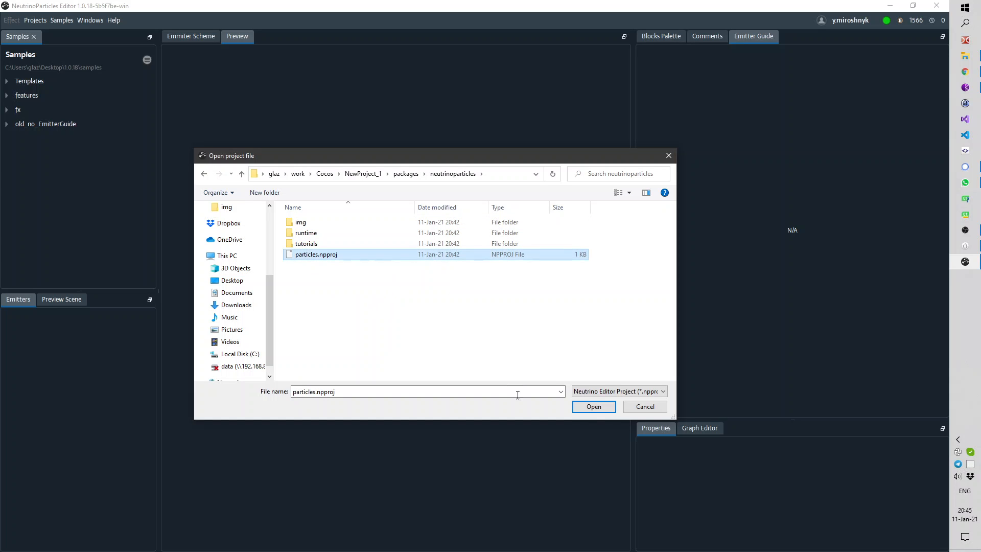
{"action": "left_click", "coordinate": [595, 409]}
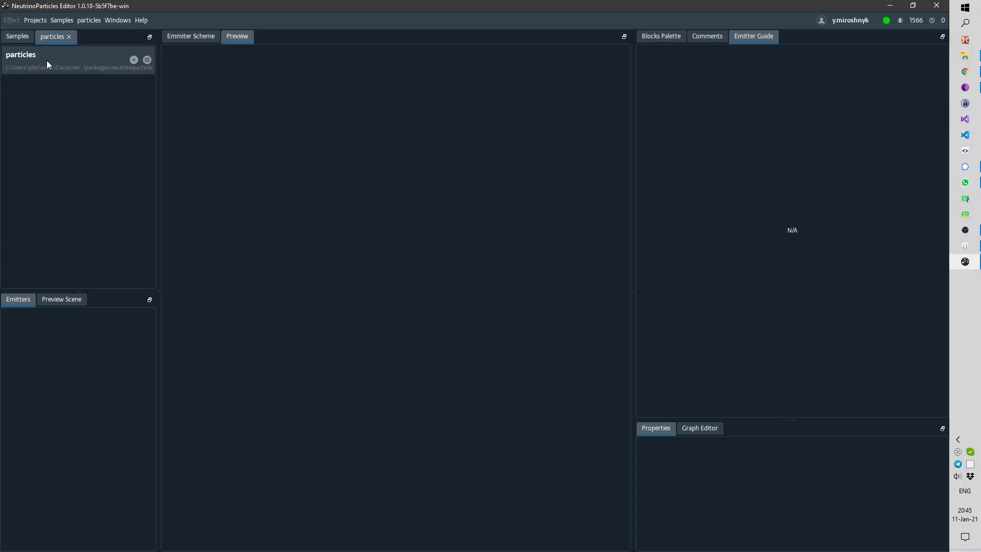
Create a new effect named MyEffect in the particles project.
{"action": "left_click", "coordinate": [133, 61]}
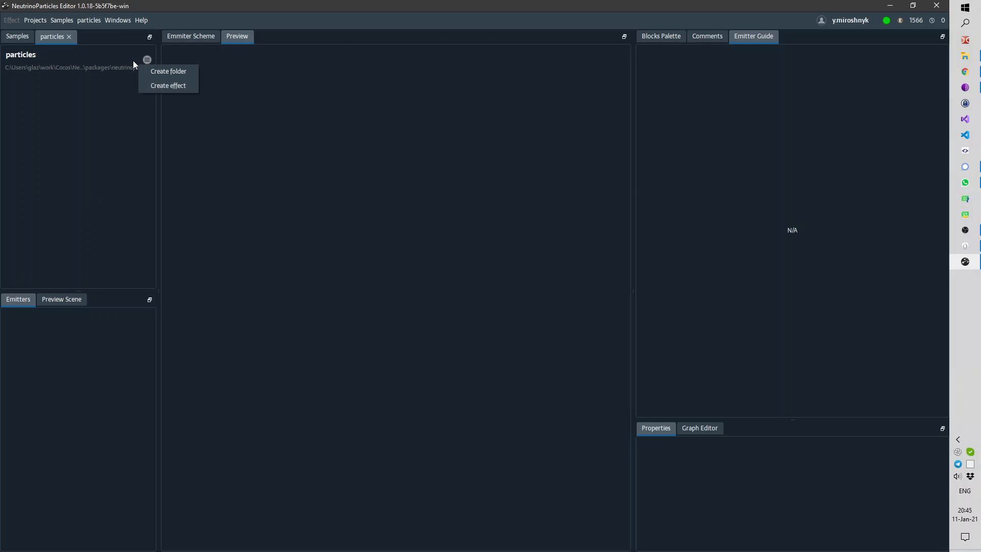
{"action": "left_click", "coordinate": [154, 84]}
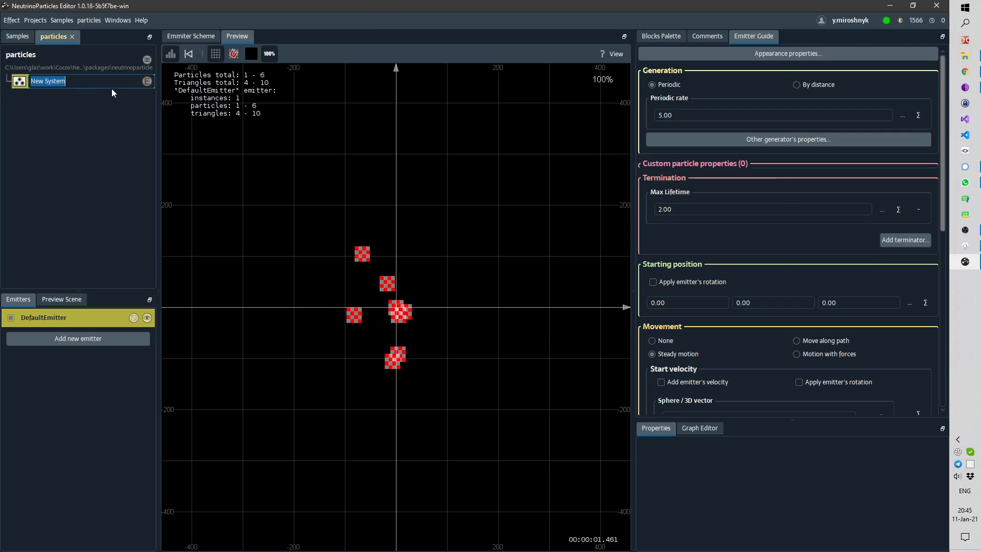
{"action": "type", "text": "My"}
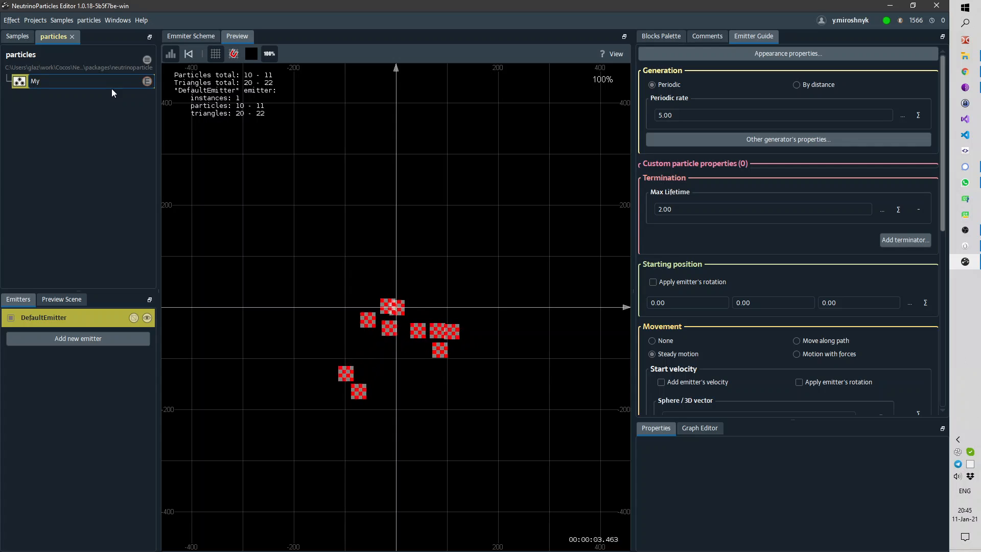
{"action": "type", "text": "Effect"}
{"action": "key", "text": "Return"}
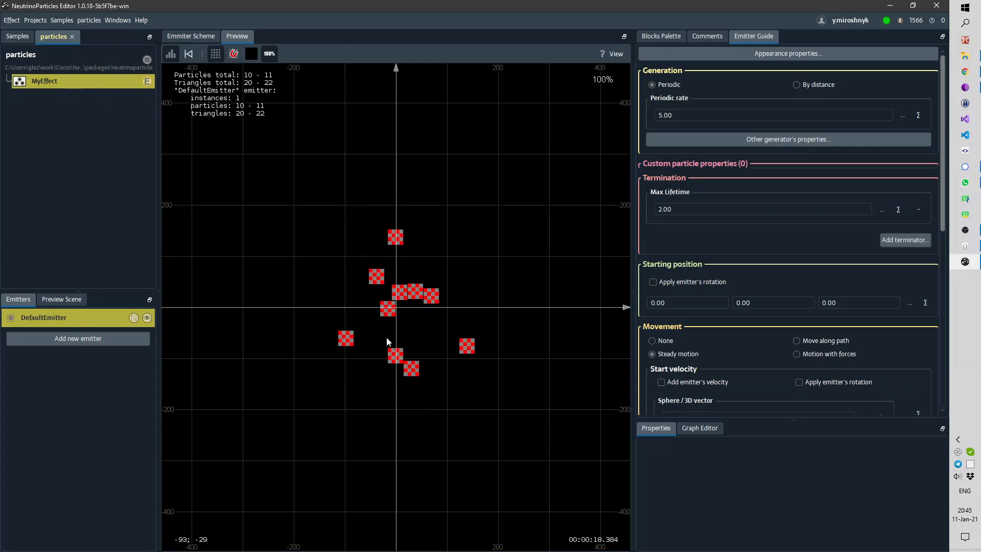
Open the particles project's textures folder in the file explorer and select the matching textures folder in Cocos Creator's assets.
{"action": "right_click", "coordinate": [112, 81]}
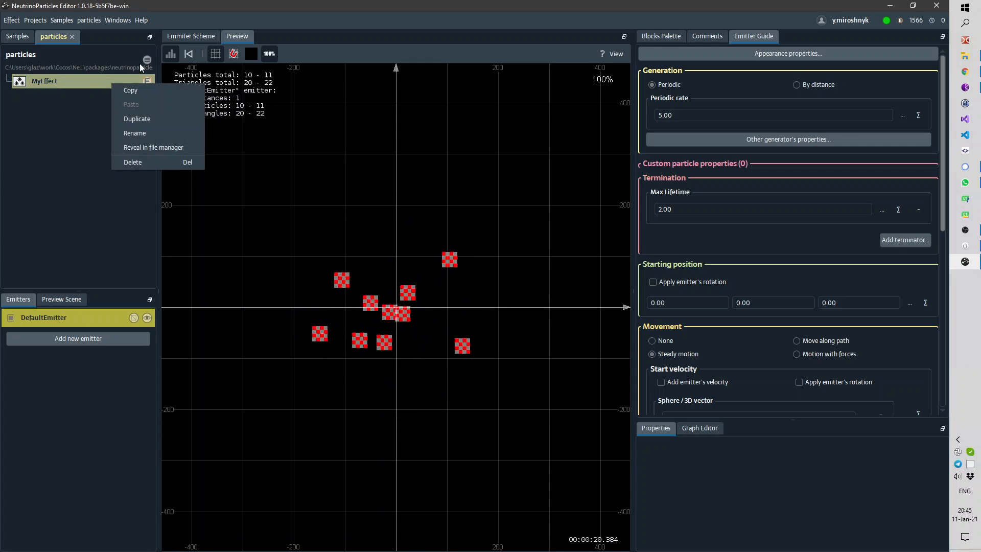
{"action": "left_click", "coordinate": [147, 61]}
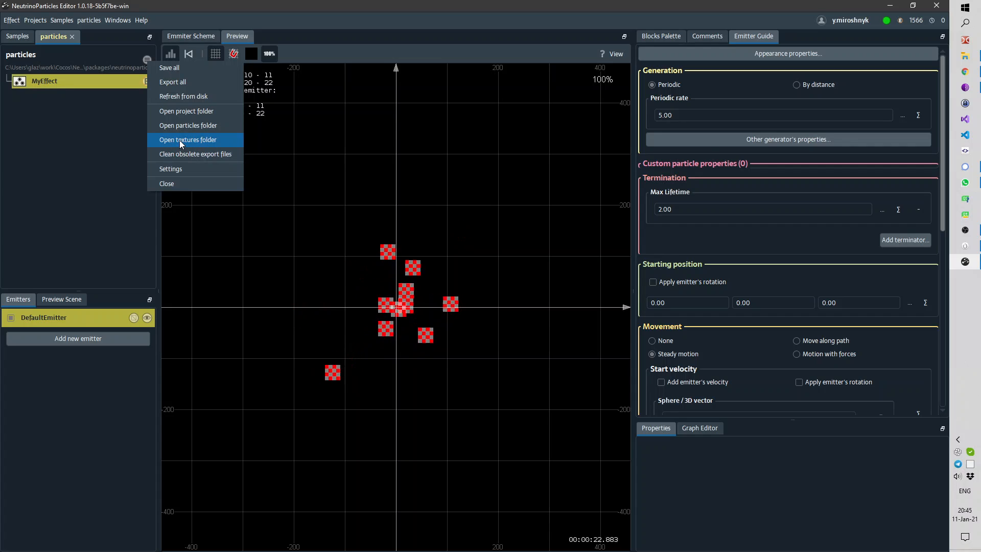
{"action": "left_click", "coordinate": [207, 142]}
{"action": "left_click_drag", "start_coordinate": [464, 100], "coordinate": [500, 133]}
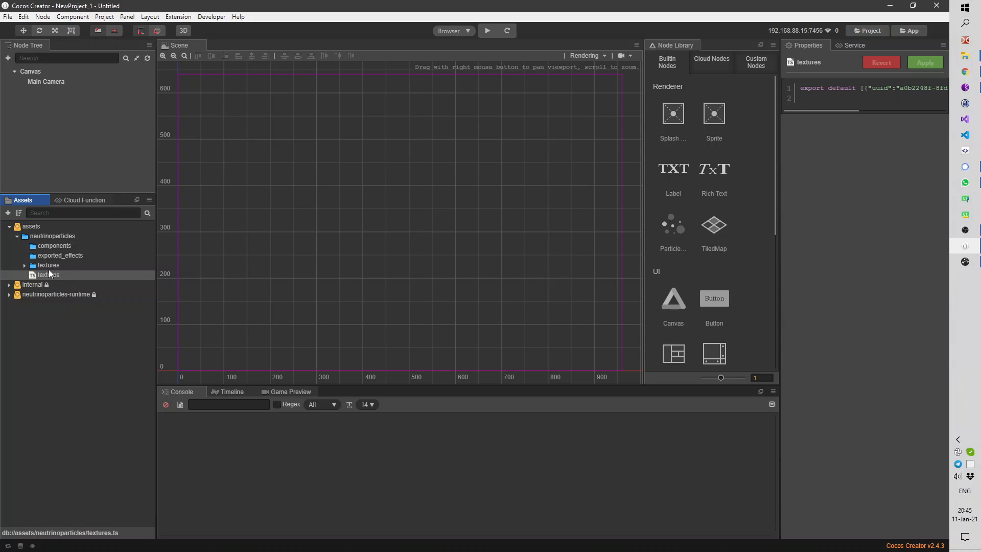
{"action": "left_click", "coordinate": [45, 265]}
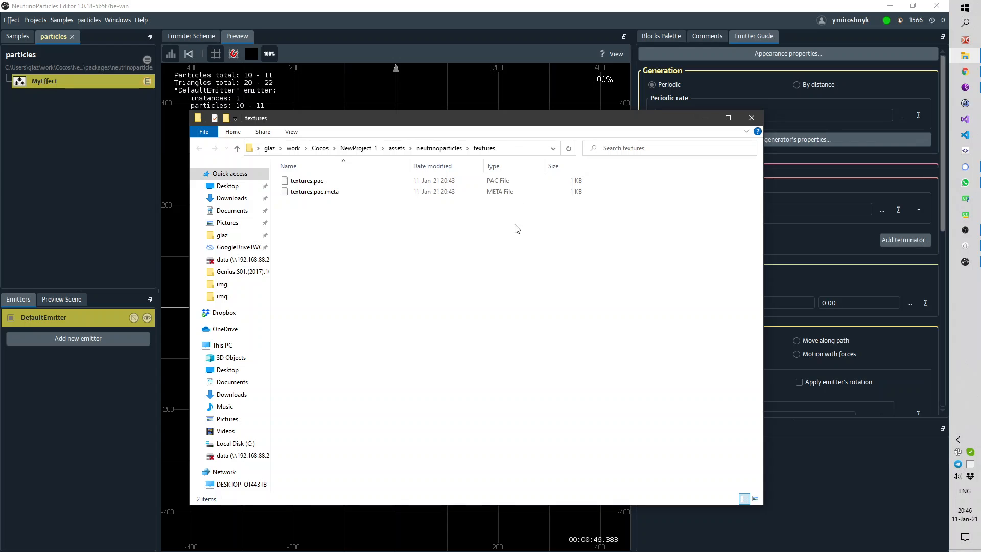
Copy the bubble image from the packages/neutrinoparticles/tutorials/quick_usage/img folder of NewProject_1.
{"action": "left_click", "coordinate": [352, 149]}
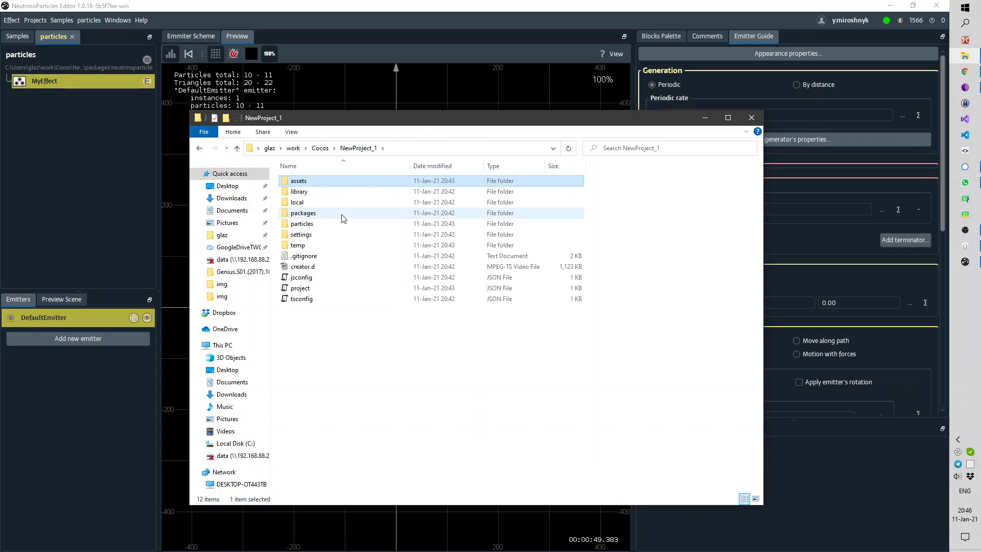
{"action": "double_click", "coordinate": [315, 218]}
{"action": "double_click", "coordinate": [313, 183]}
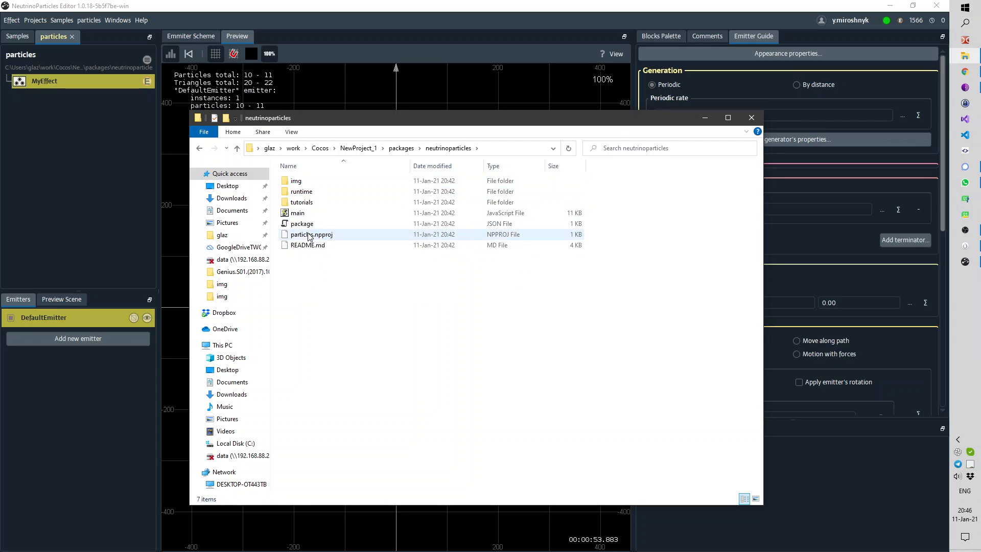
{"action": "double_click", "coordinate": [307, 202]}
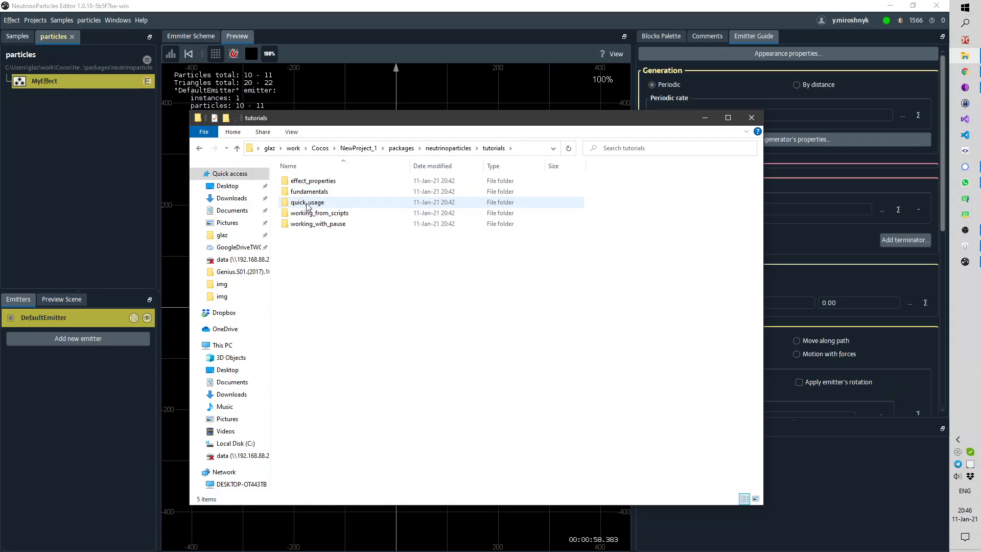
{"action": "double_click", "coordinate": [307, 202]}
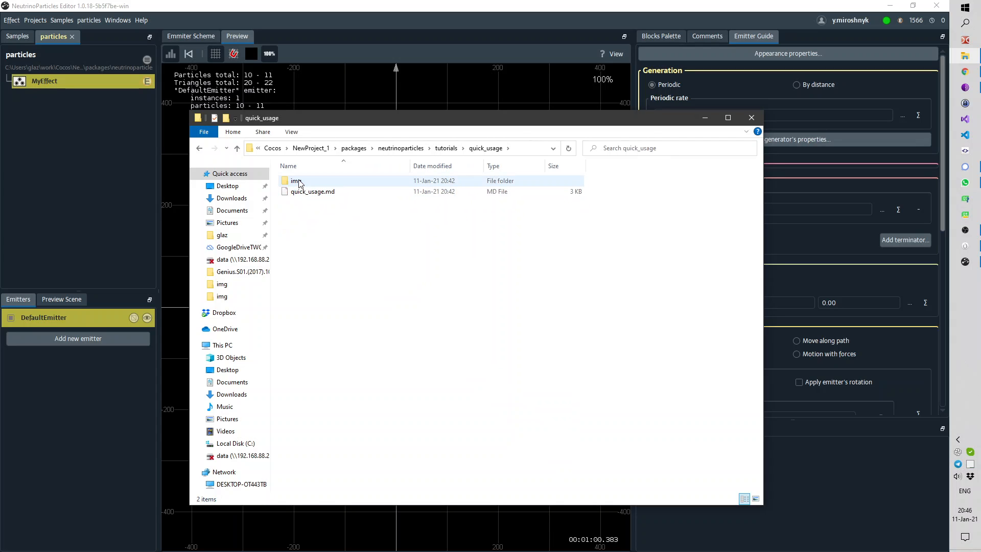
{"action": "double_click", "coordinate": [301, 180]}
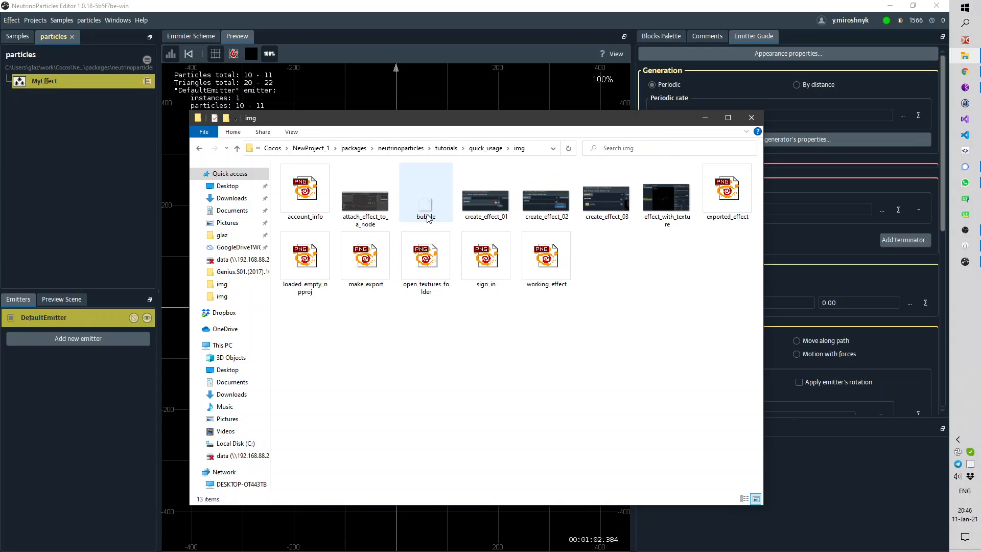
{"action": "left_click", "coordinate": [422, 202]}
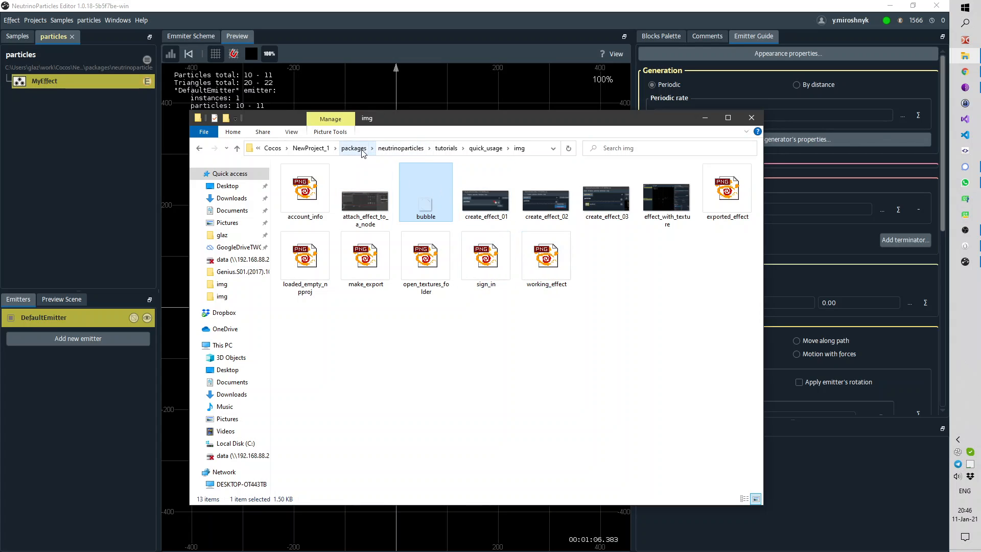
Paste the bubble image into NewProject_1's assets/neutrinoparticles/textures folder and close the file explorer.
{"action": "left_click", "coordinate": [308, 149]}
{"action": "left_click", "coordinate": [351, 180]}
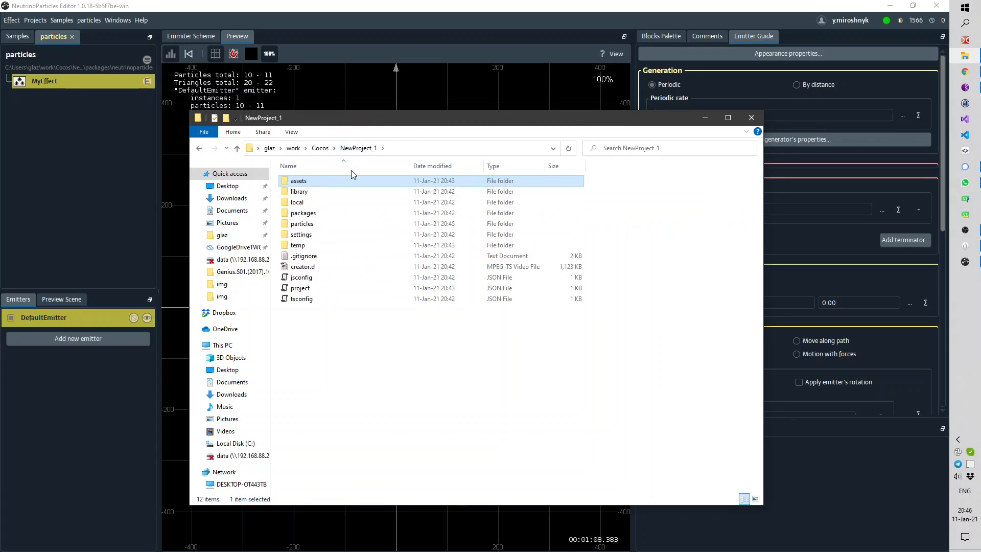
{"action": "double_click", "coordinate": [327, 184]}
{"action": "double_click", "coordinate": [315, 183]}
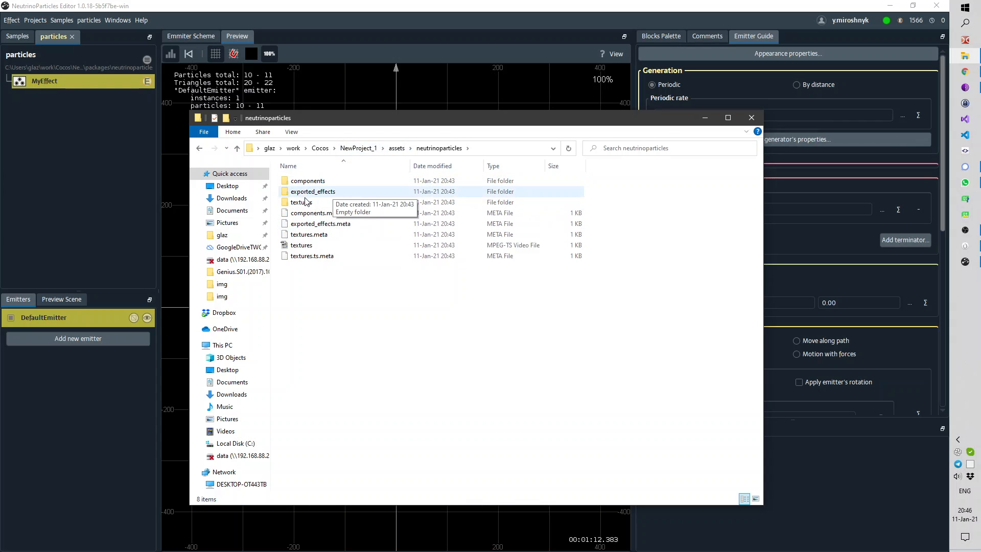
{"action": "double_click", "coordinate": [309, 203]}
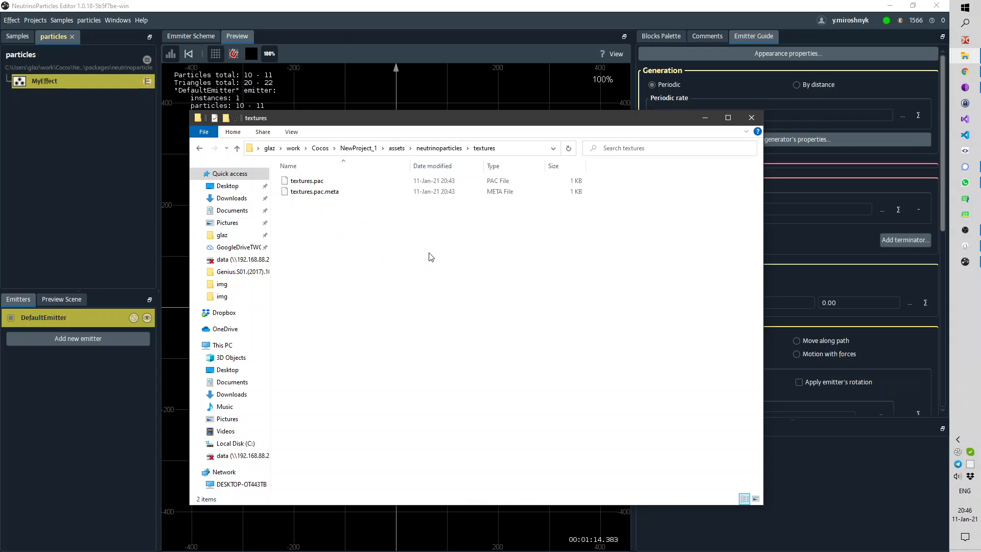
{"action": "key", "text": "ctrl+v"}
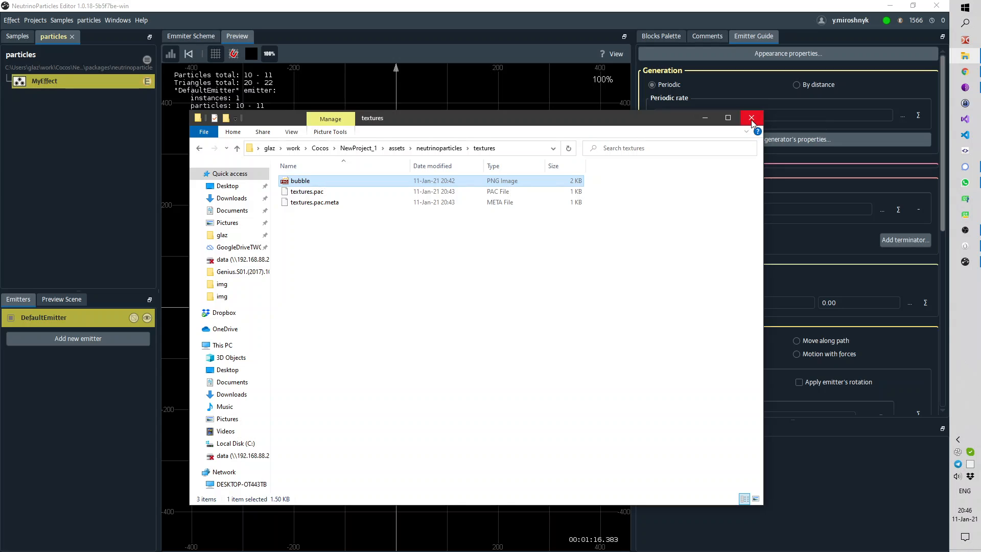
{"action": "left_click", "coordinate": [751, 119]}
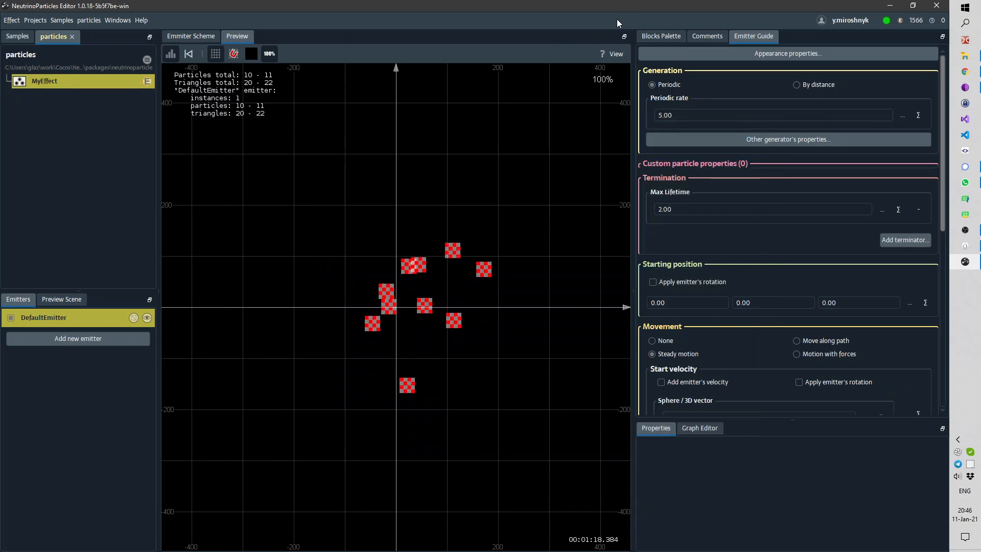
Set the texture in DefaultEmitter's appearance properties to bubble.png from the project's textures folder.
{"action": "left_click", "coordinate": [761, 55]}
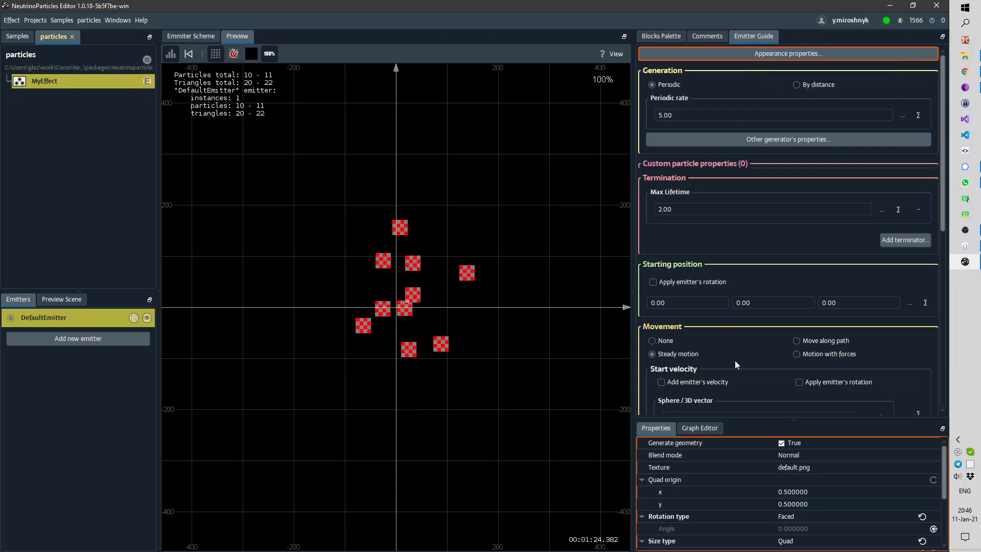
{"action": "left_click", "coordinate": [844, 470]}
{"action": "left_click", "coordinate": [910, 468]}
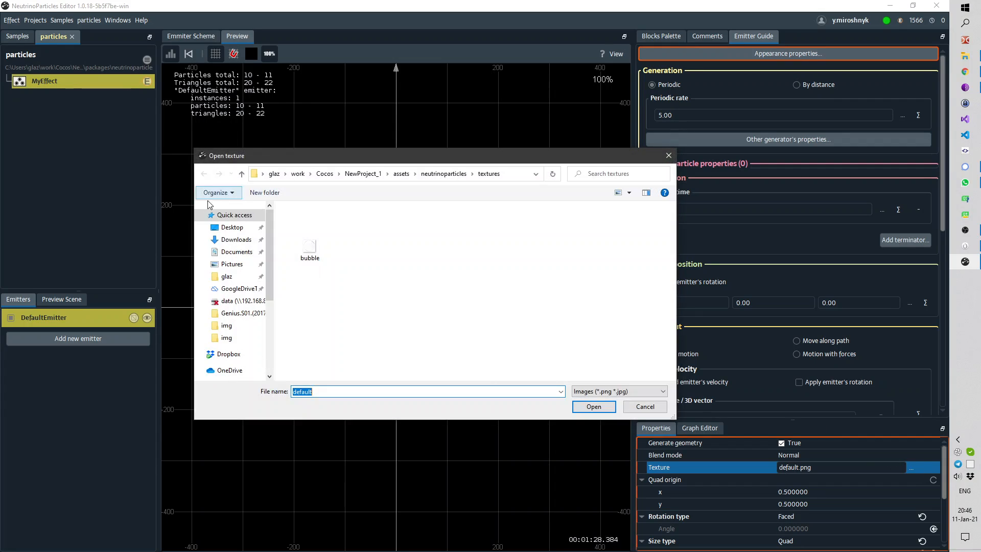
{"action": "left_click", "coordinate": [310, 247]}
{"action": "left_click", "coordinate": [593, 407]}
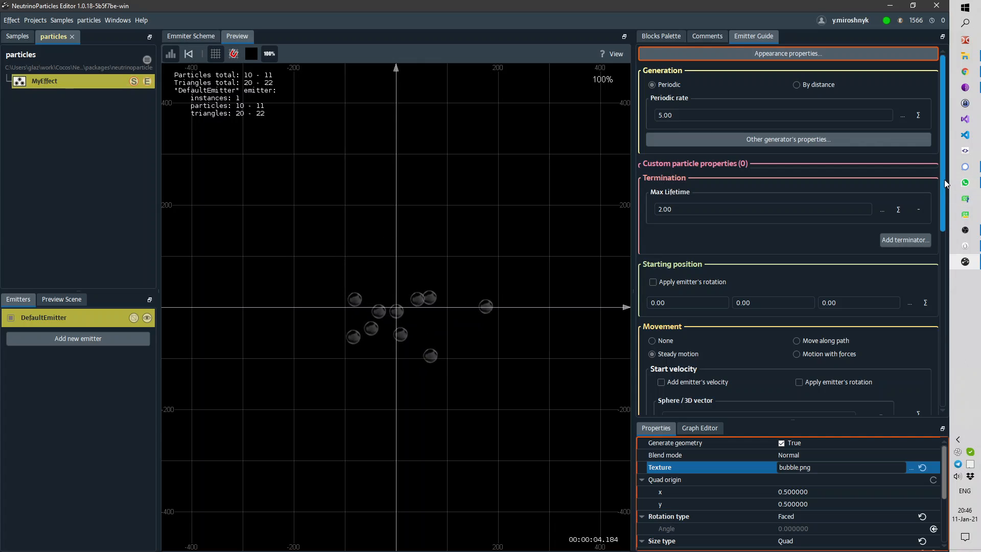
Set DefaultEmitter's periodic generation rate to 100.
{"action": "left_click_drag", "start_coordinate": [945, 180], "coordinate": [911, 138]}
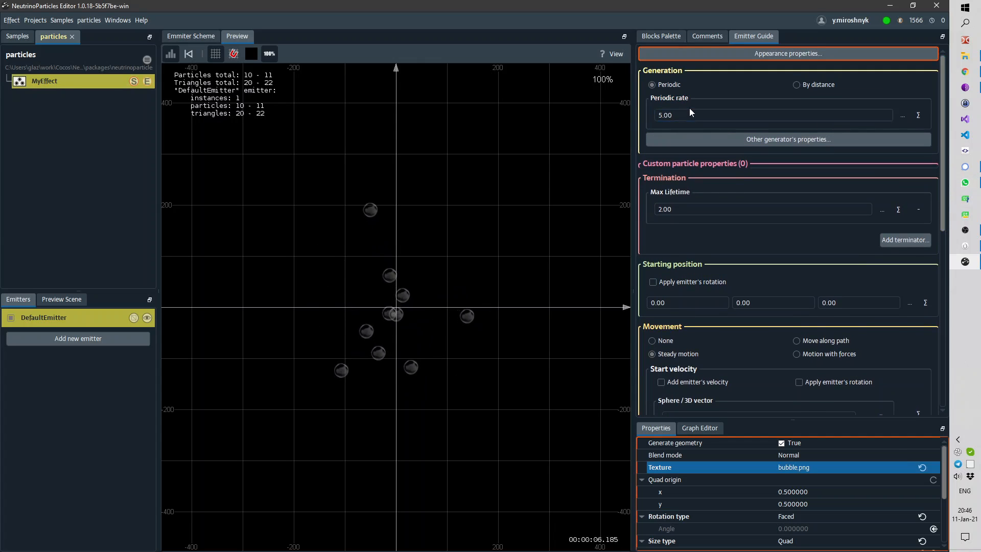
{"action": "left_click_drag", "start_coordinate": [688, 89], "coordinate": [684, 111]}
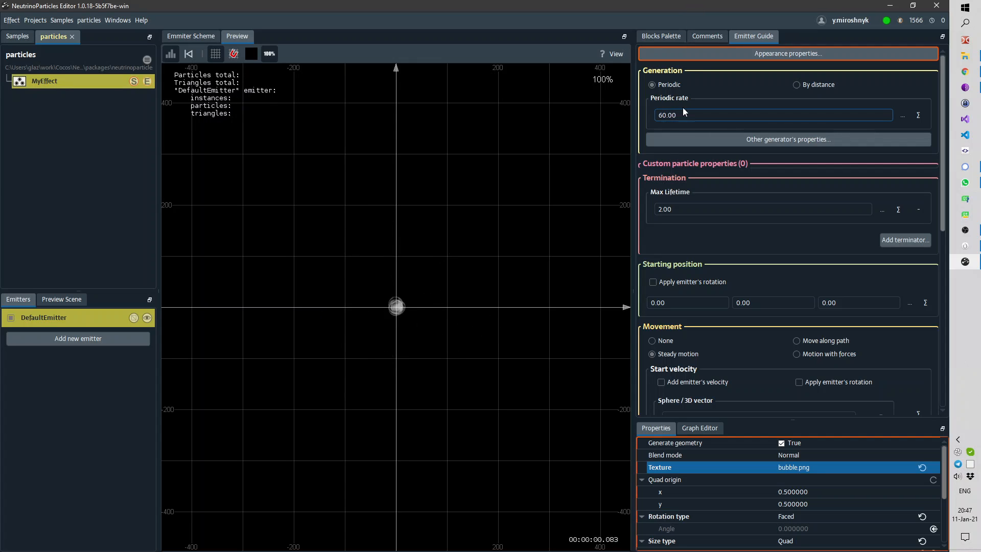
{"action": "double_click", "coordinate": [686, 112]}
{"action": "type", "text": "100"}
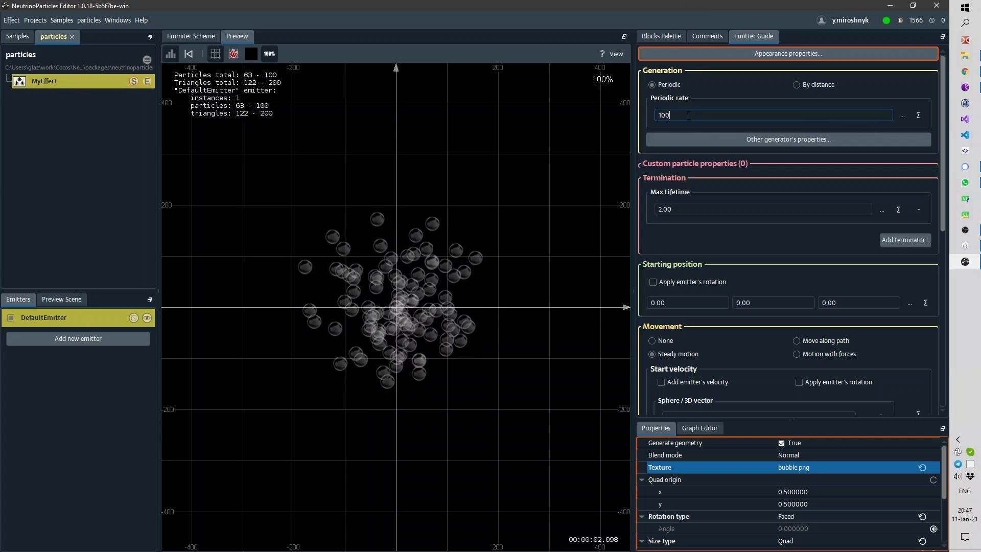
{"action": "key", "text": "Return"}
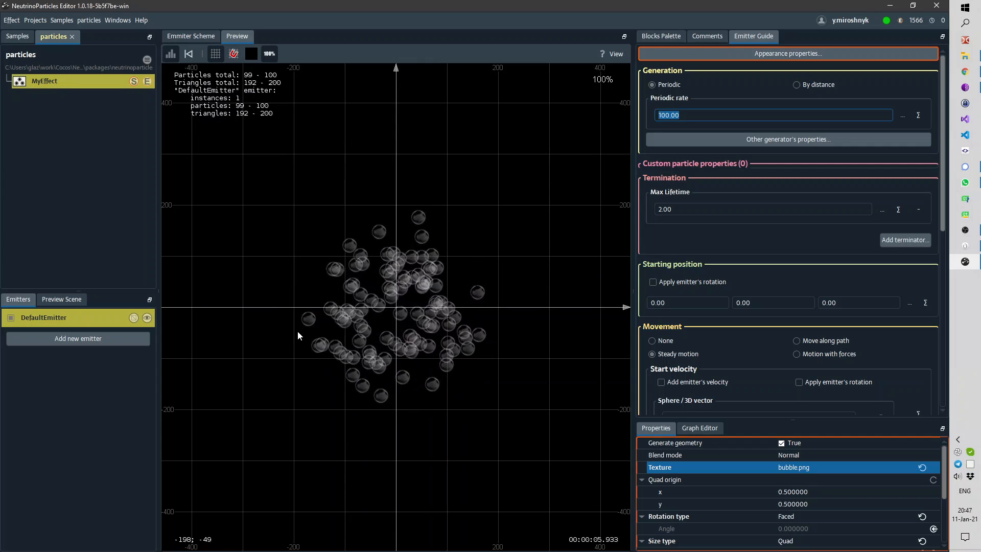
Set DefaultEmitter's maximum number of particles to 200 and save MyEffect.
{"action": "mouse_move", "coordinate": [45, 317]}
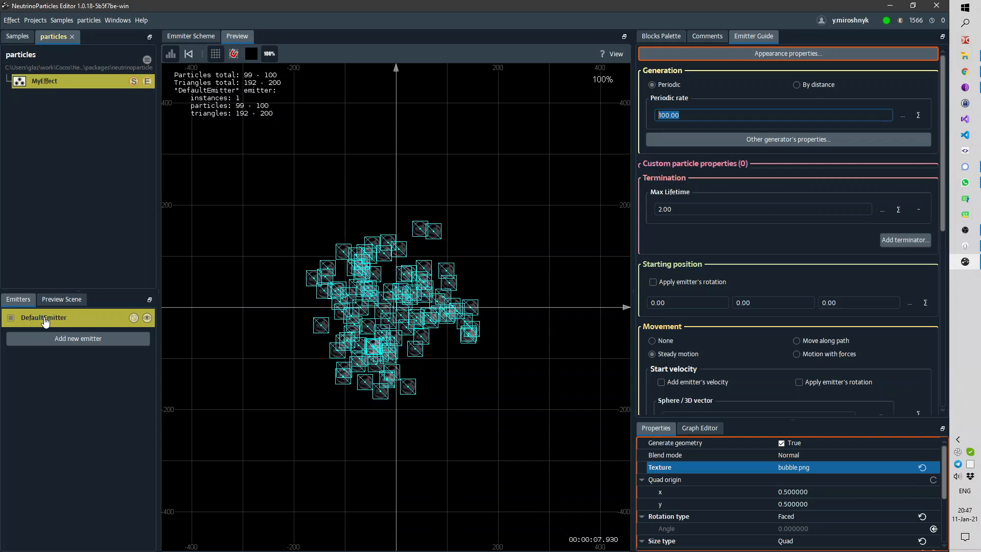
{"action": "left_click", "coordinate": [45, 321]}
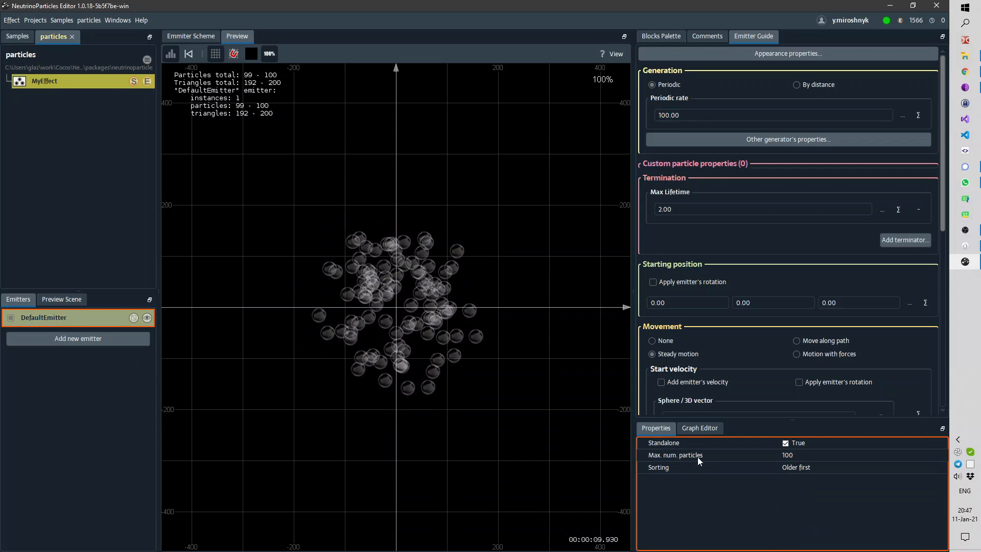
{"action": "double_click", "coordinate": [811, 454]}
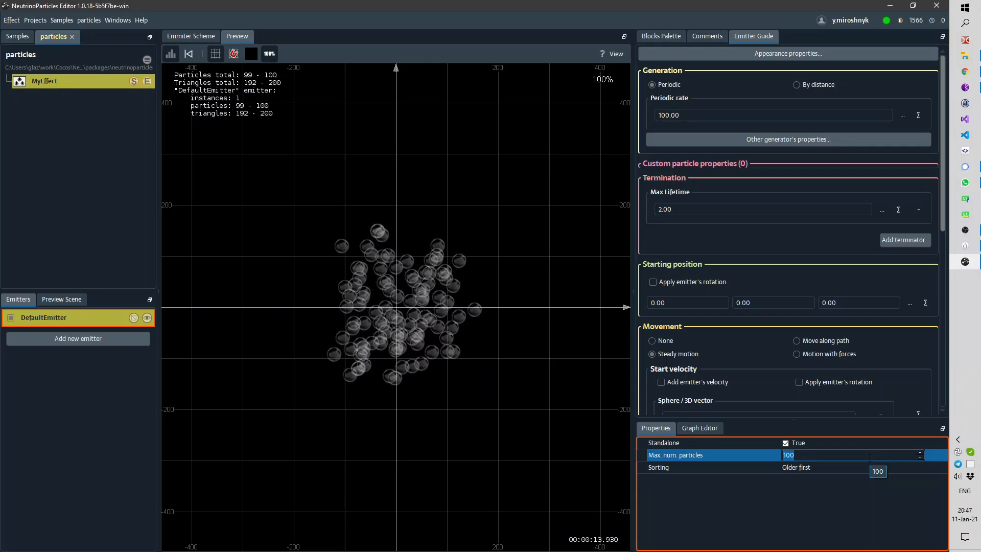
{"action": "type", "text": "200"}
{"action": "key", "text": "Return"}
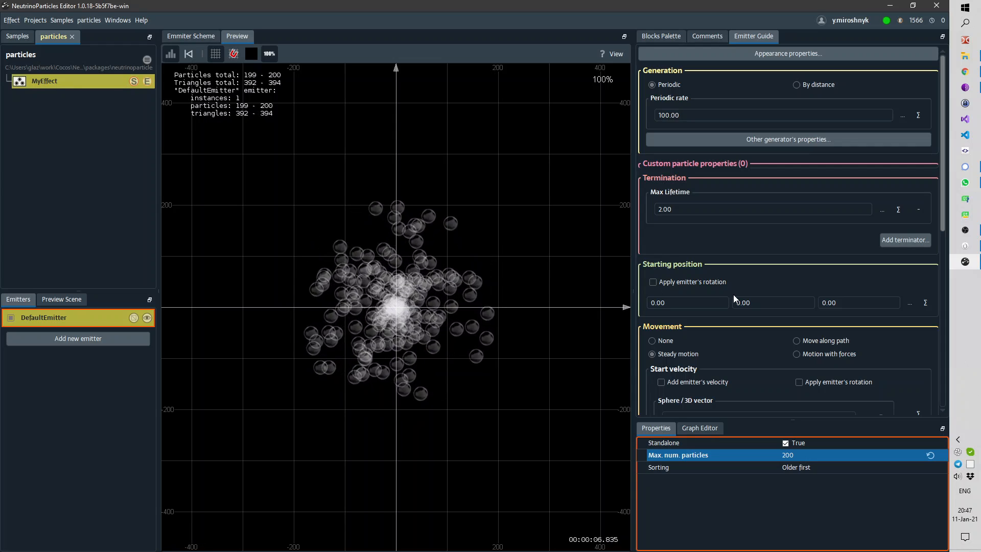
{"action": "scroll", "coordinate": [736, 289], "scroll_direction": "down", "scroll_amount": 3}
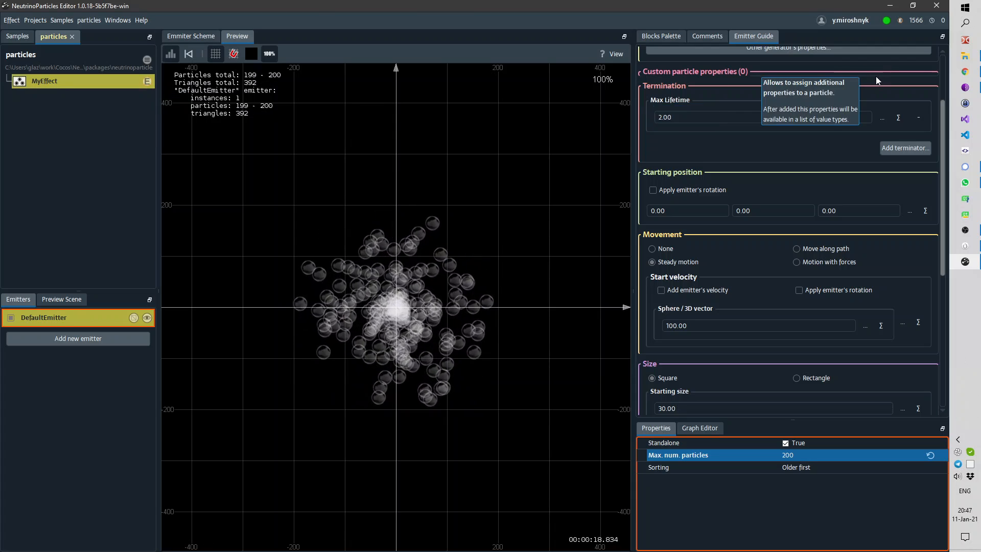
View the NeutrinoParticles homepage in the browser and return to NeutrinoParticles Editor.
{"action": "left_click", "coordinate": [973, 72]}
{"action": "left_click", "coordinate": [196, 10]}
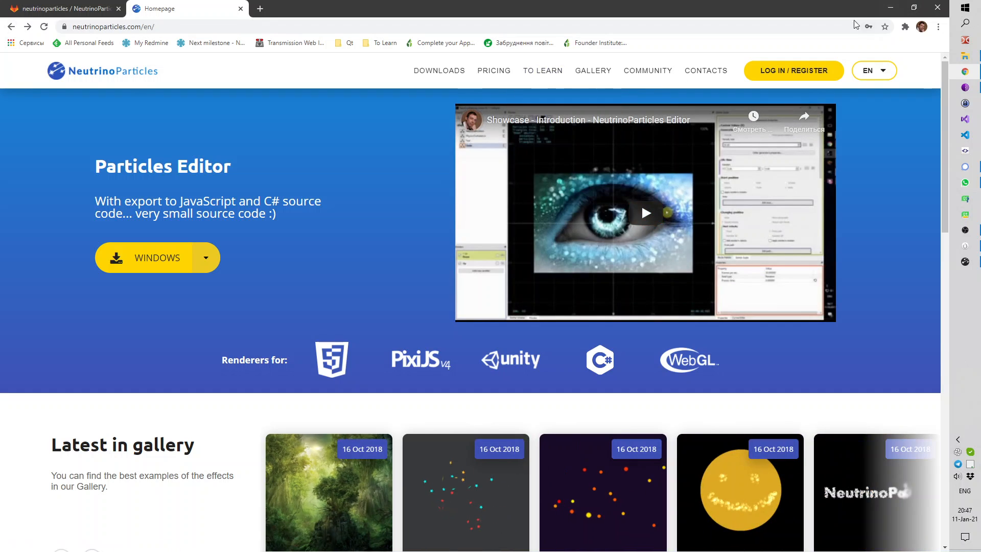
{"action": "key", "text": "alt+Tab"}
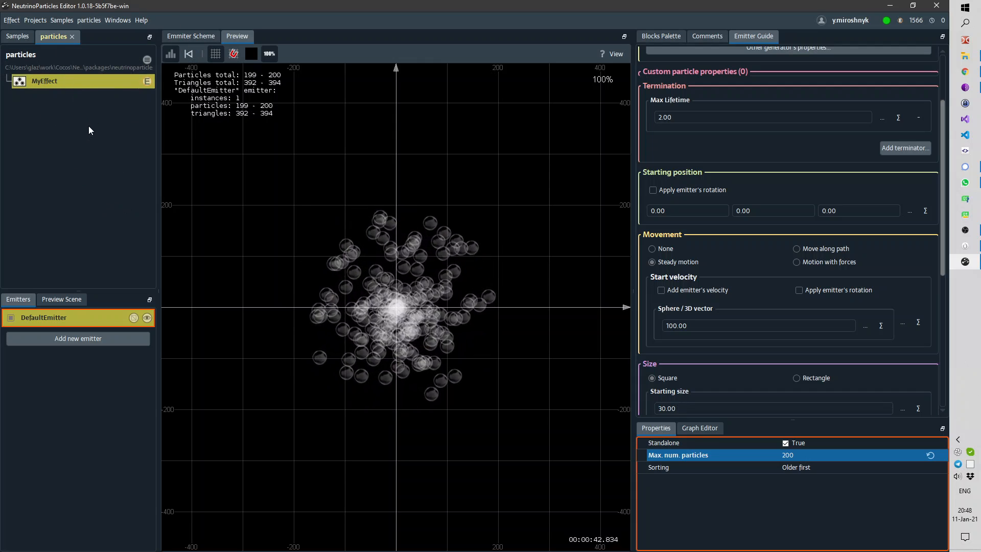
Export MyEffect and switch to NewProject_1 in Cocos Creator.
{"action": "left_click", "coordinate": [147, 81]}
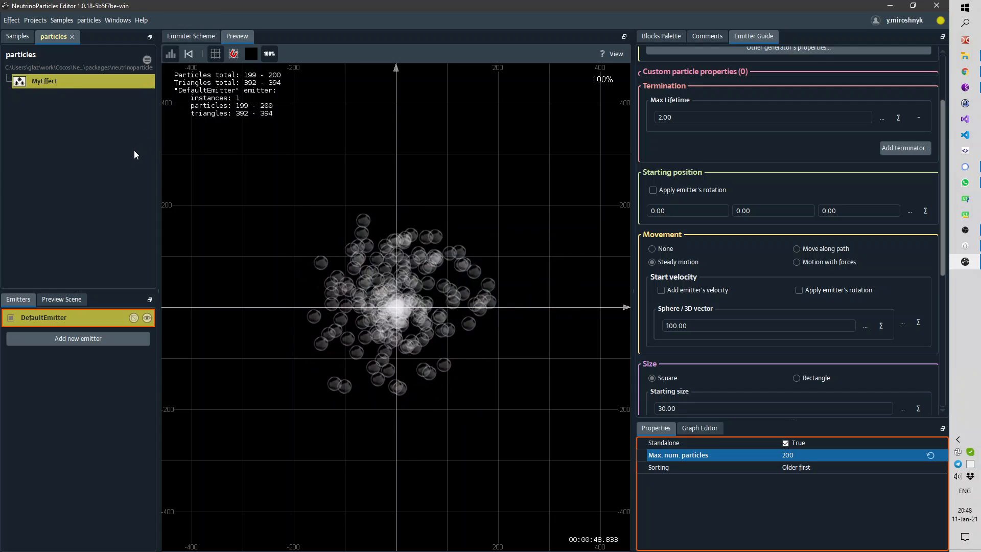
{"action": "left_click", "coordinate": [965, 249]}
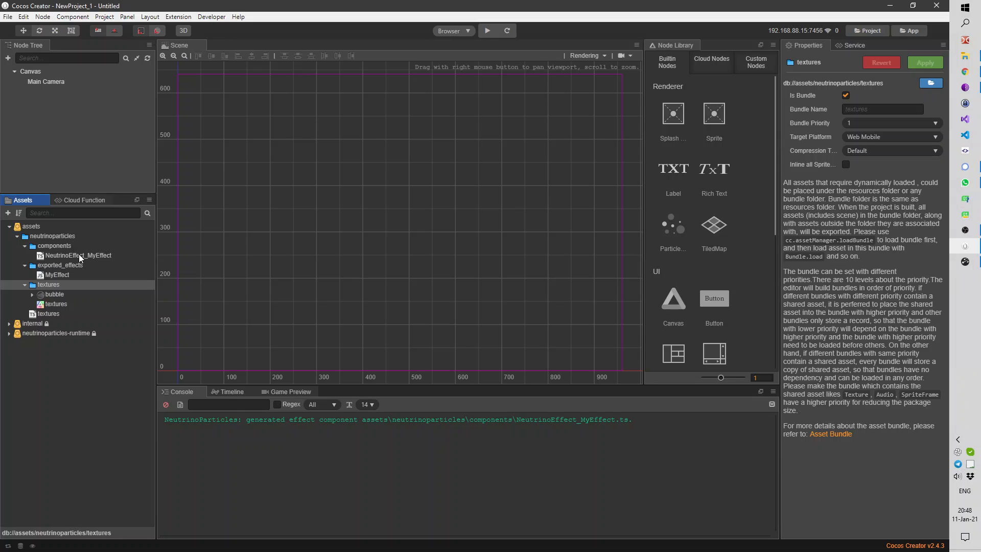
Examine the exported MyEffect script and the generated NeutrinoEffect_MyEffect component in the project's neutrinoparticles assets.
{"action": "left_click", "coordinate": [55, 265]}
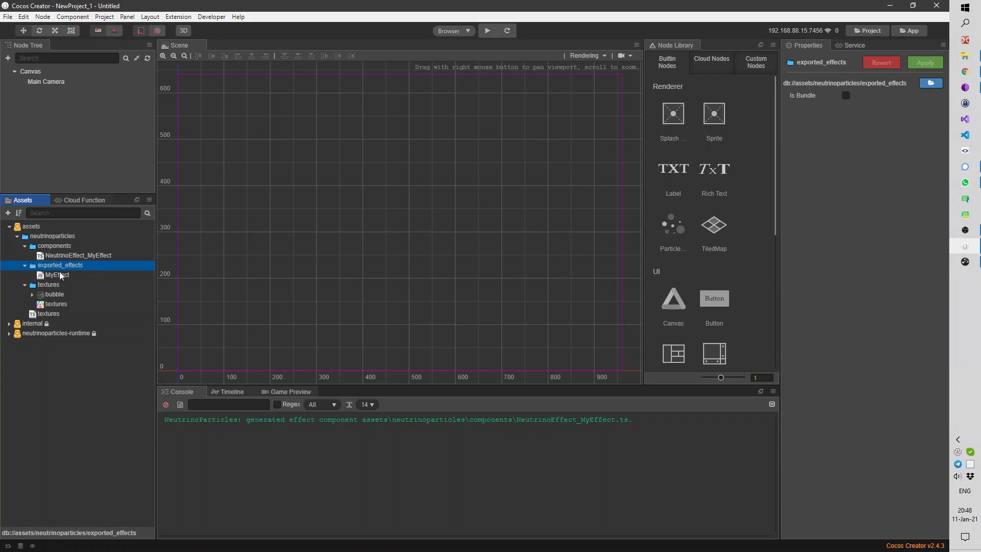
{"action": "left_click", "coordinate": [54, 275]}
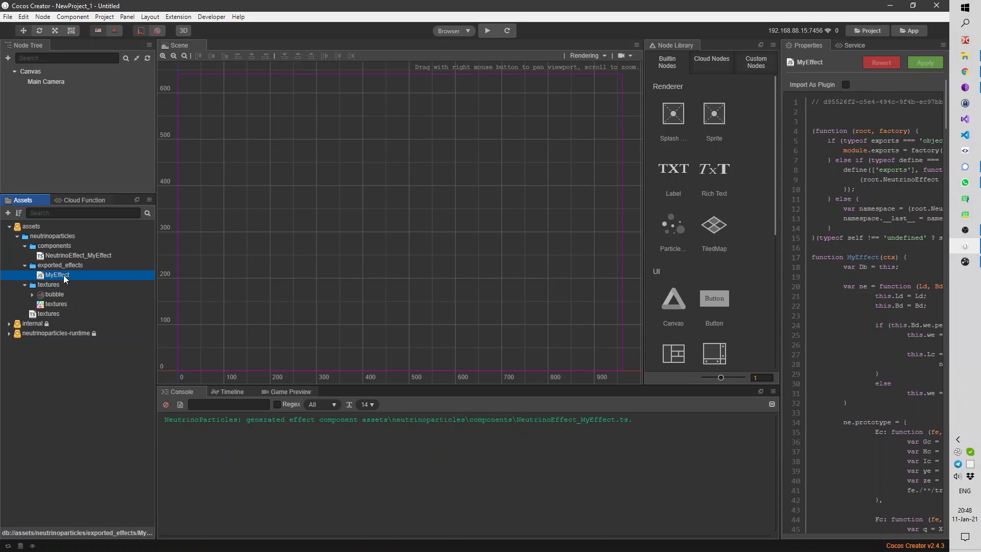
{"action": "left_click", "coordinate": [24, 265]}
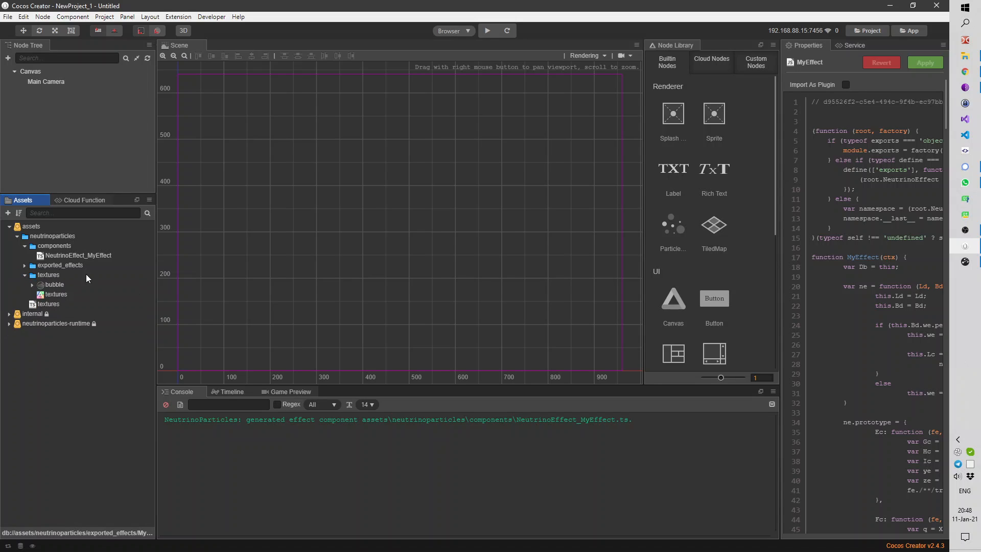
{"action": "left_click", "coordinate": [53, 247]}
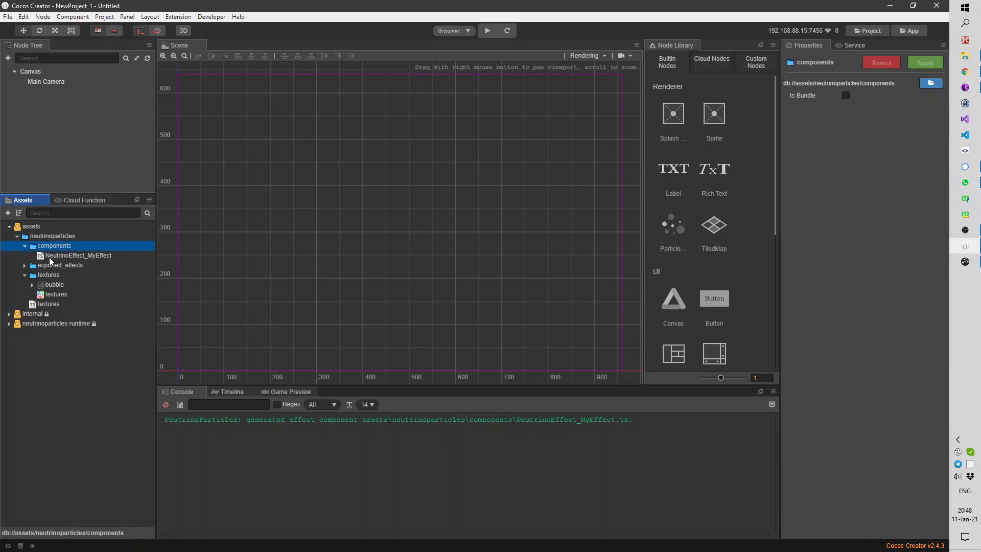
{"action": "left_click", "coordinate": [94, 256]}
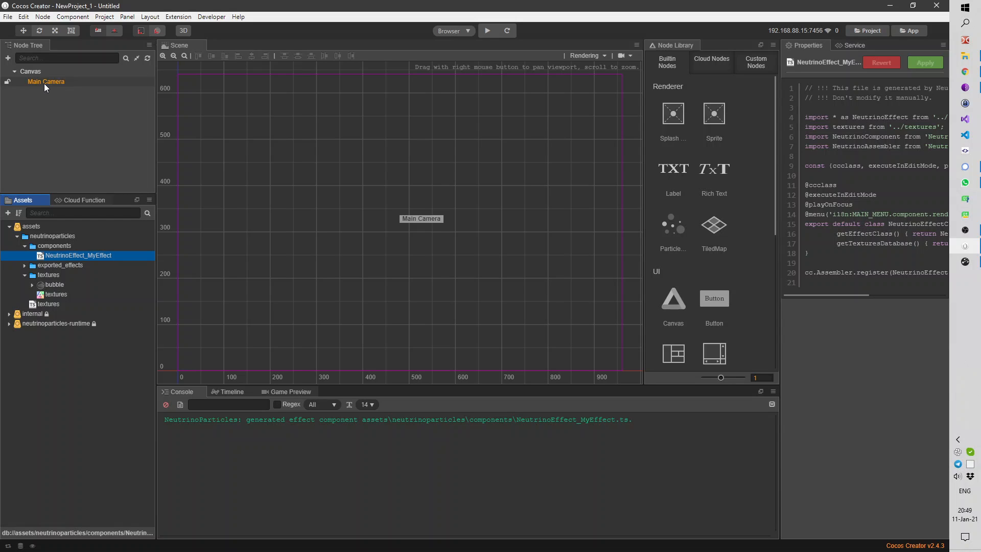
Create an empty node under Canvas and rename it Effect.
{"action": "left_click", "coordinate": [35, 73]}
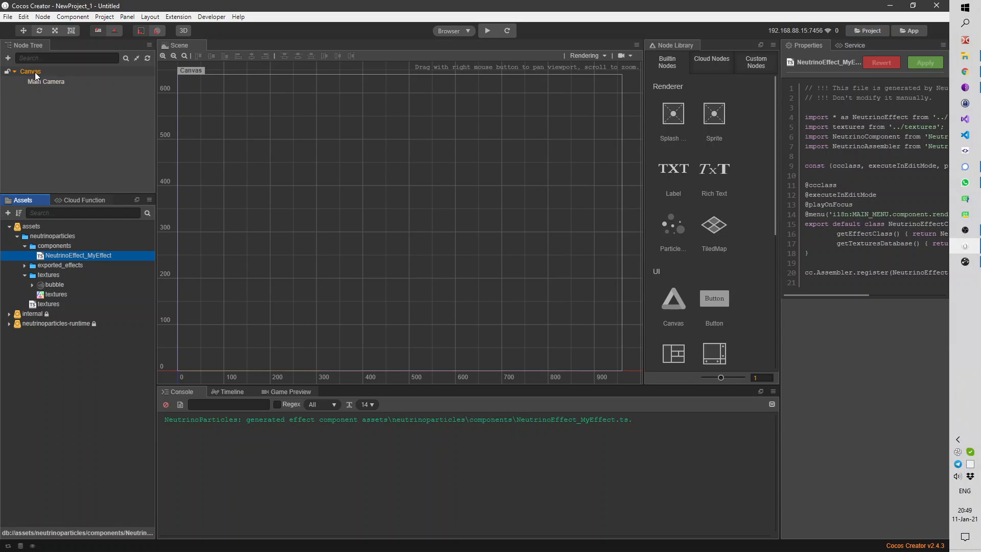
{"action": "right_click", "coordinate": [34, 72]}
{"action": "mouse_move", "coordinate": [84, 82]}
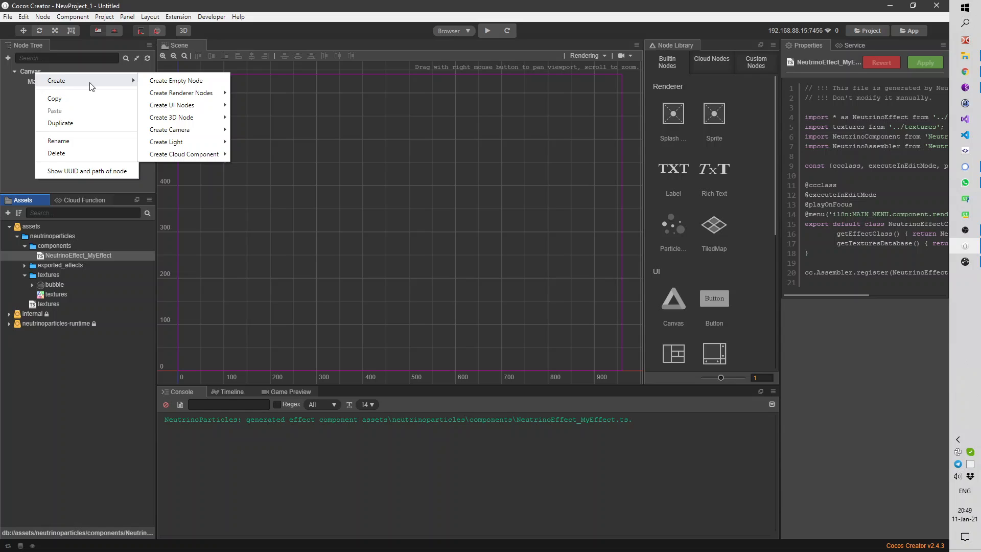
{"action": "left_click", "coordinate": [178, 80]}
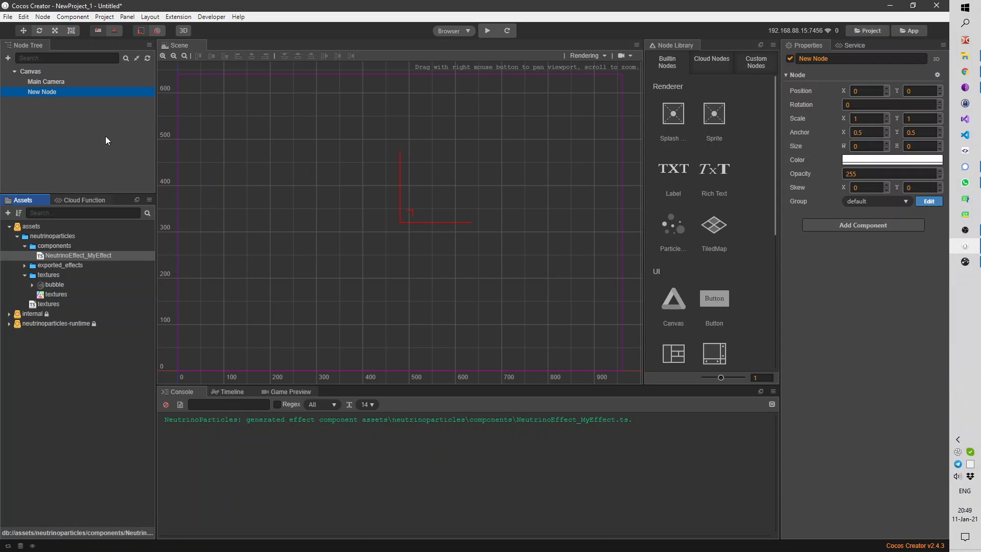
{"action": "right_click", "coordinate": [52, 94]}
{"action": "left_click", "coordinate": [79, 161]}
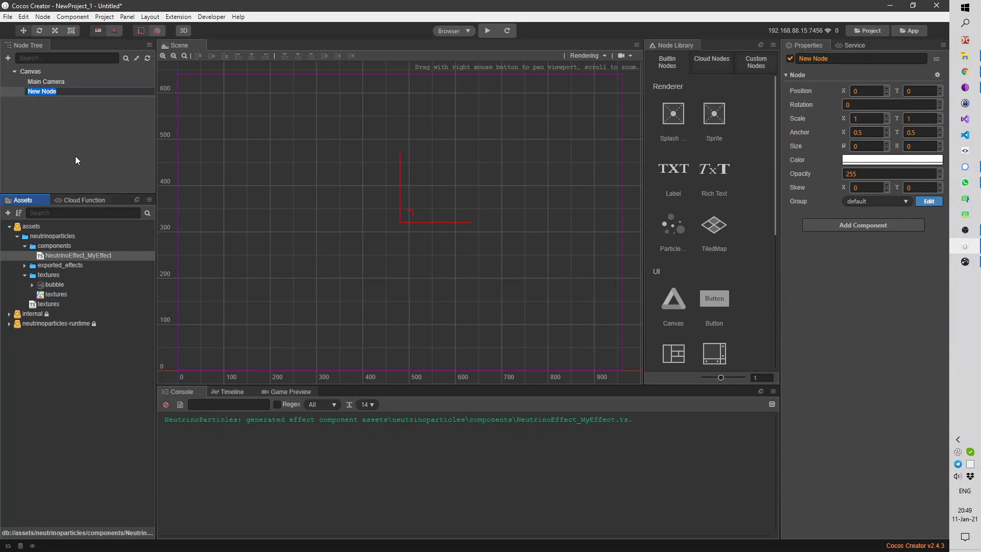
{"action": "type", "text": "Effect"}
{"action": "key", "text": "Return"}
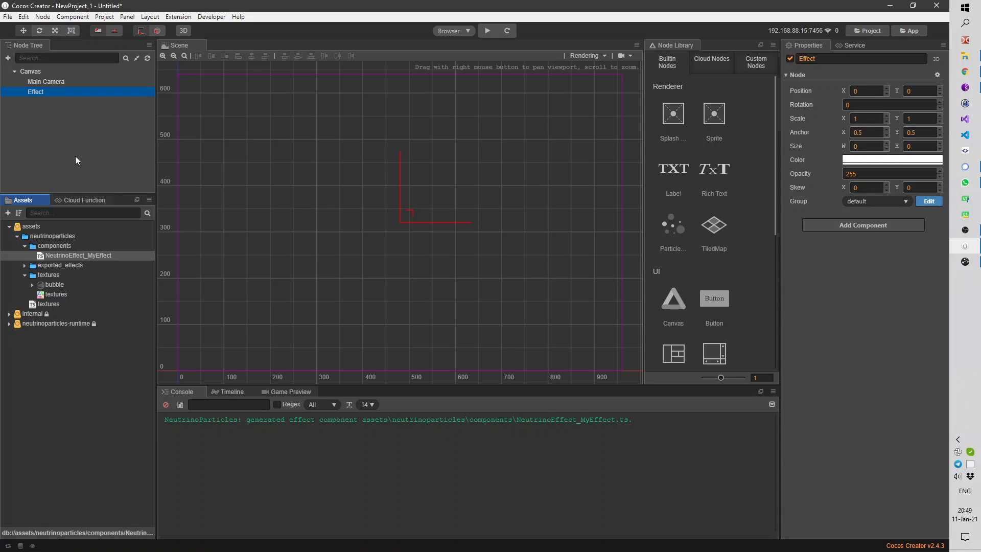
Add the NeutrinoEffect_MyEffect script as a component of the Effect node.
{"action": "left_click", "coordinate": [44, 94]}
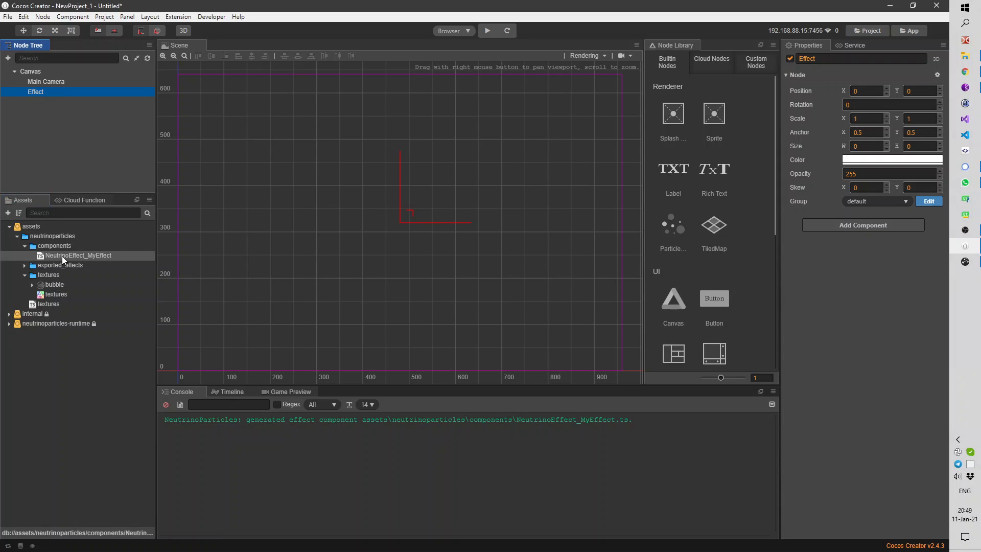
{"action": "left_click_drag", "start_coordinate": [64, 258], "coordinate": [860, 333]}
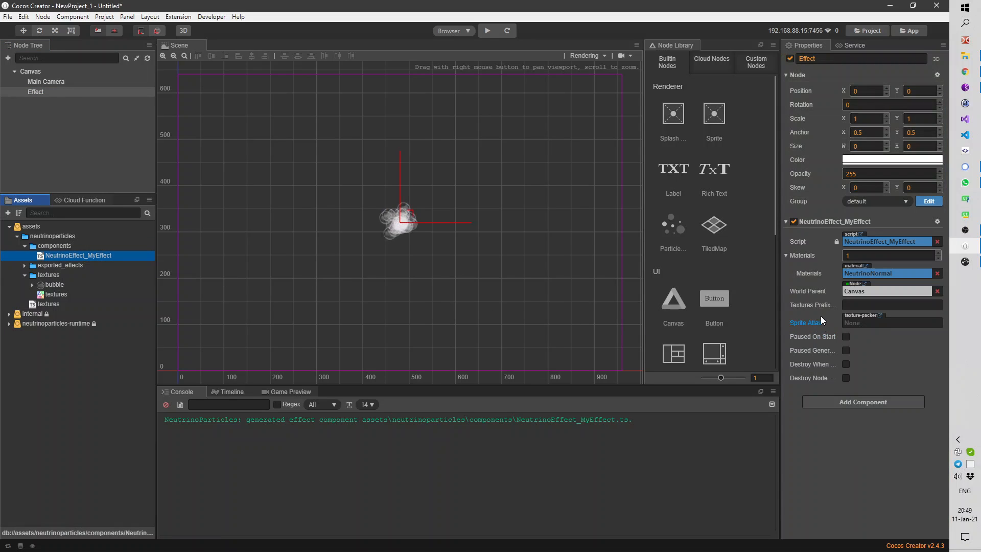
{"action": "left_click_drag", "start_coordinate": [780, 291], "coordinate": [714, 290]}
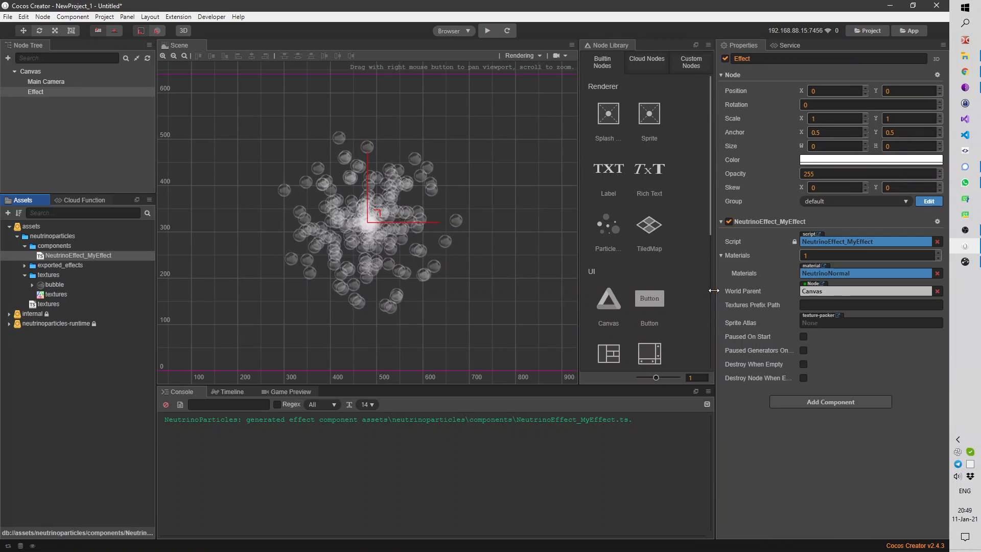
Move the Effect node freely in the scene to about X 19, Y -18.
{"action": "left_click", "coordinate": [374, 218]}
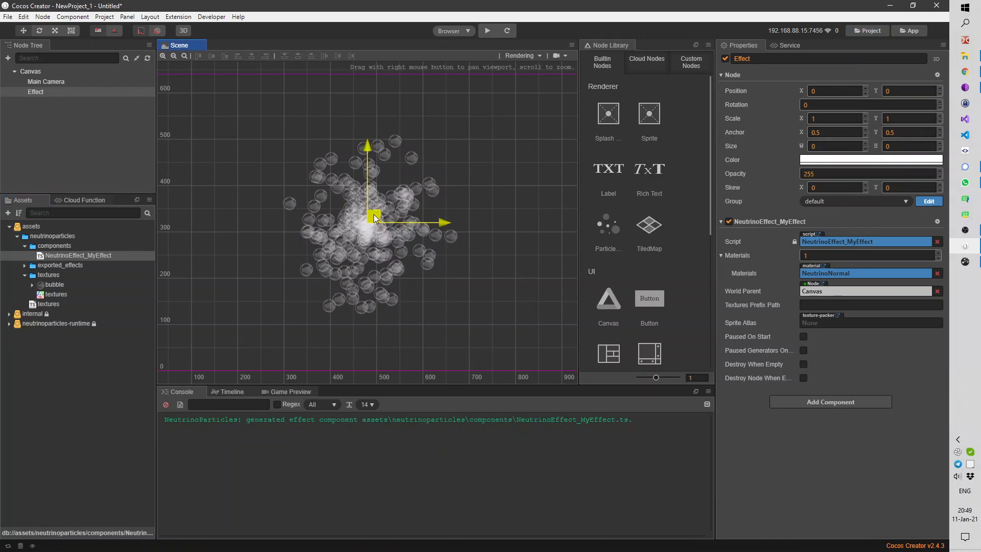
{"action": "mouse_move", "coordinate": [375, 218]}
{"action": "left_mouse_down"}
{"action": "mouse_move", "coordinate": [485, 197]}
{"action": "mouse_move", "coordinate": [312, 173]}
{"action": "mouse_move", "coordinate": [255, 248]}
{"action": "mouse_move", "coordinate": [411, 294]}
{"action": "mouse_move", "coordinate": [473, 214]}
{"action": "mouse_move", "coordinate": [360, 160]}
{"action": "mouse_move", "coordinate": [336, 251]}
{"action": "mouse_move", "coordinate": [397, 252]}
{"action": "mouse_move", "coordinate": [353, 210]}
{"action": "mouse_move", "coordinate": [310, 141]}
{"action": "mouse_move", "coordinate": [485, 153]}
{"action": "mouse_move", "coordinate": [489, 245]}
{"action": "mouse_move", "coordinate": [462, 266]}
{"action": "mouse_move", "coordinate": [372, 226]}
{"action": "mouse_move", "coordinate": [413, 206]}
{"action": "mouse_move", "coordinate": [328, 259]}
{"action": "mouse_move", "coordinate": [473, 163]}
{"action": "mouse_move", "coordinate": [383, 224]}
{"action": "left_mouse_up"}
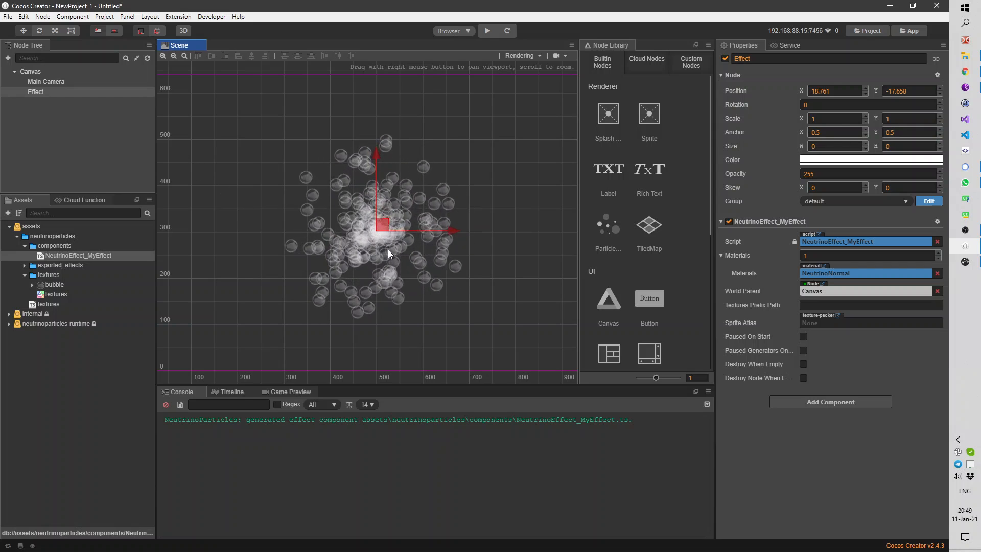
Switch to the browser and review the tutorials and tips on the NeutrinoParticles Cocos GitLab page.
{"action": "left_click", "coordinate": [965, 72]}
{"action": "key", "text": "ctrl+shift+Tab"}
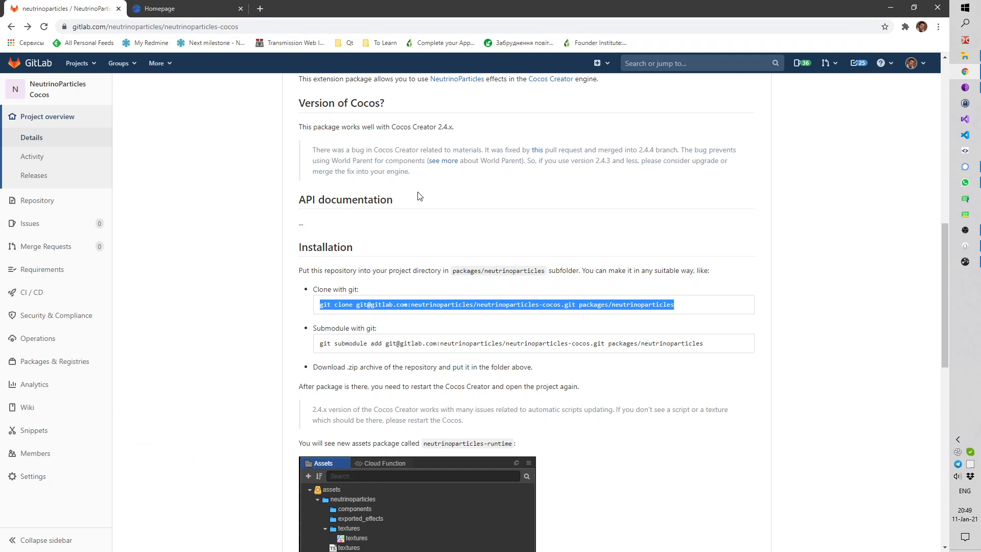
{"action": "scroll", "coordinate": [419, 195], "scroll_direction": "down", "scroll_amount": 9}
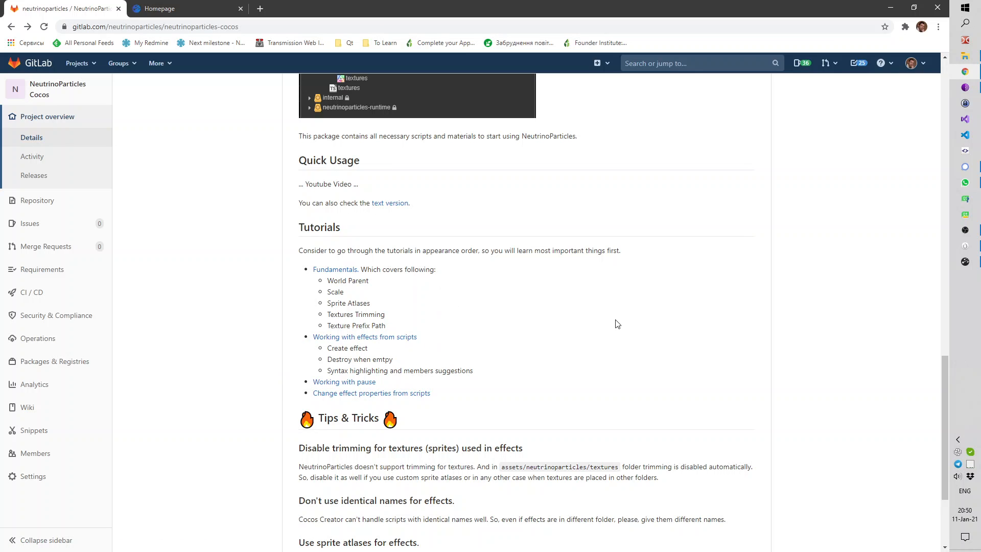
{"action": "scroll", "coordinate": [643, 309], "scroll_direction": "down", "scroll_amount": 3}
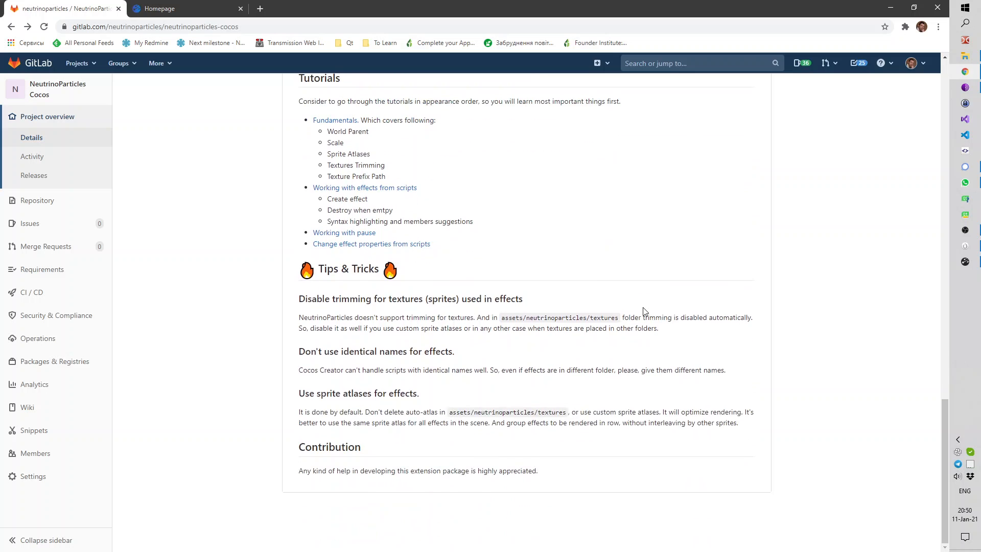
{"action": "scroll", "coordinate": [644, 309], "scroll_direction": "up", "scroll_amount": 8}
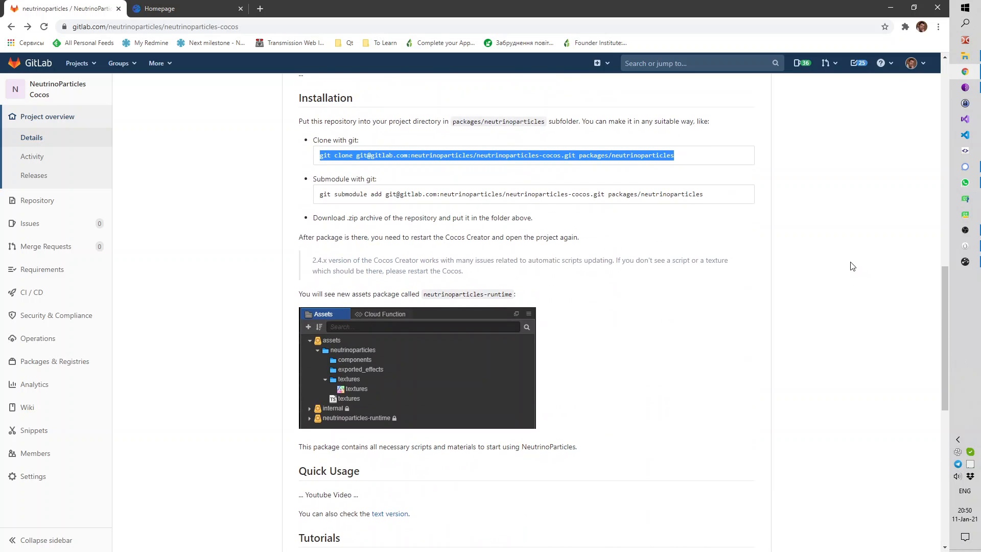